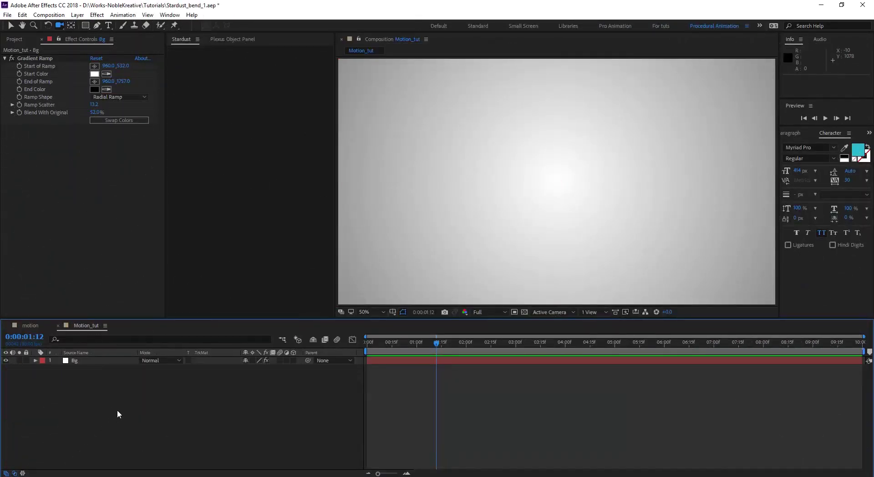
# Step: Create a new solid named stardust and apply the Stardust effect to it
pyautogui.hotkey('ctrl', 'y')
pyautogui.write('sta')
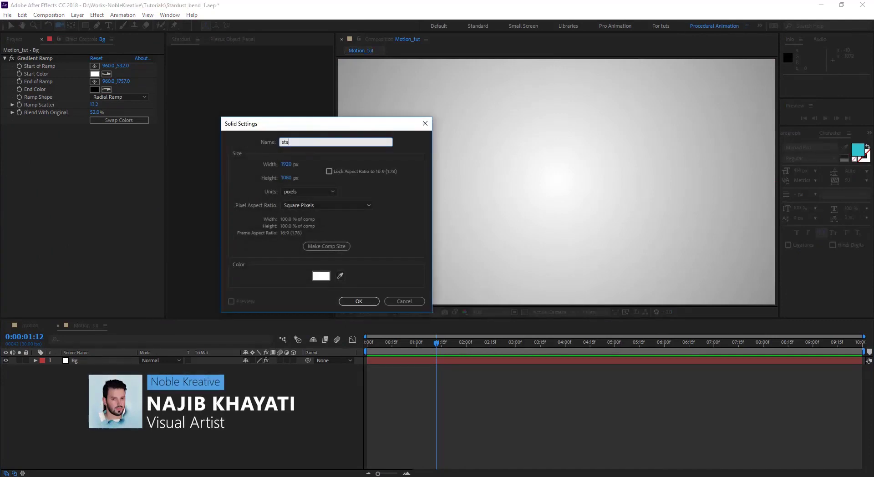
pyautogui.write('rdust')
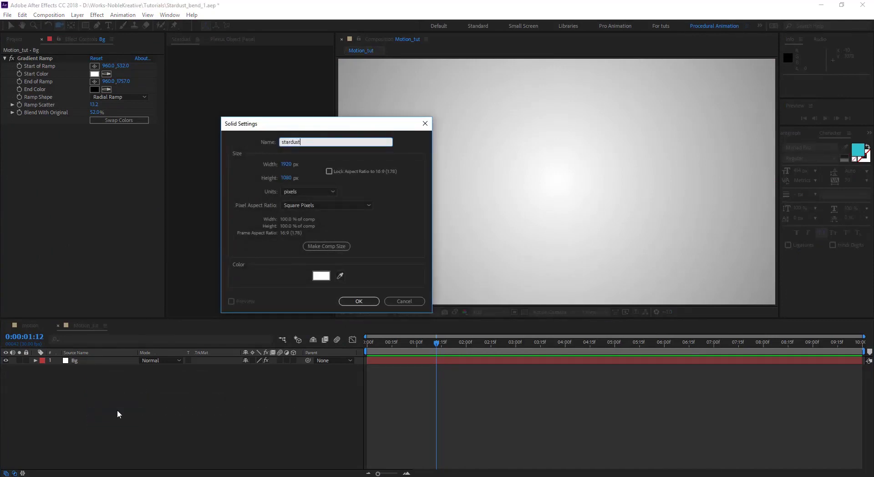
pyautogui.press('Return')
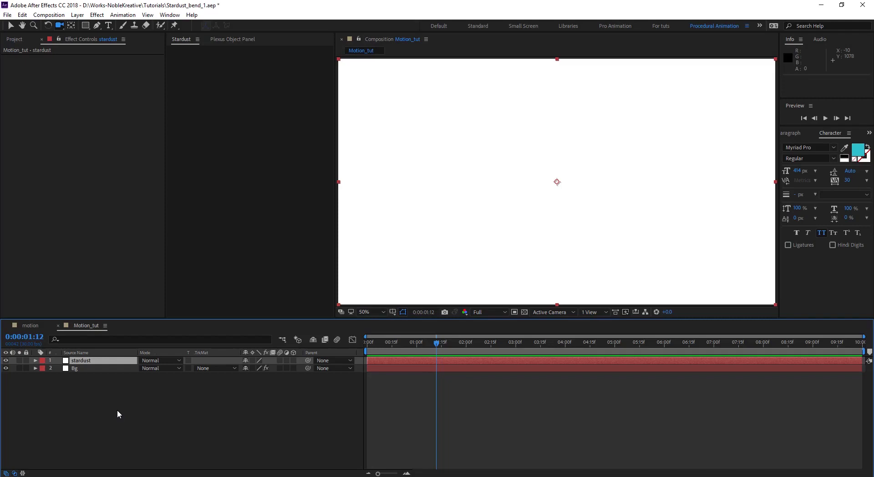
pyautogui.hotkey('ctrl', 'space')
pyautogui.write('star')
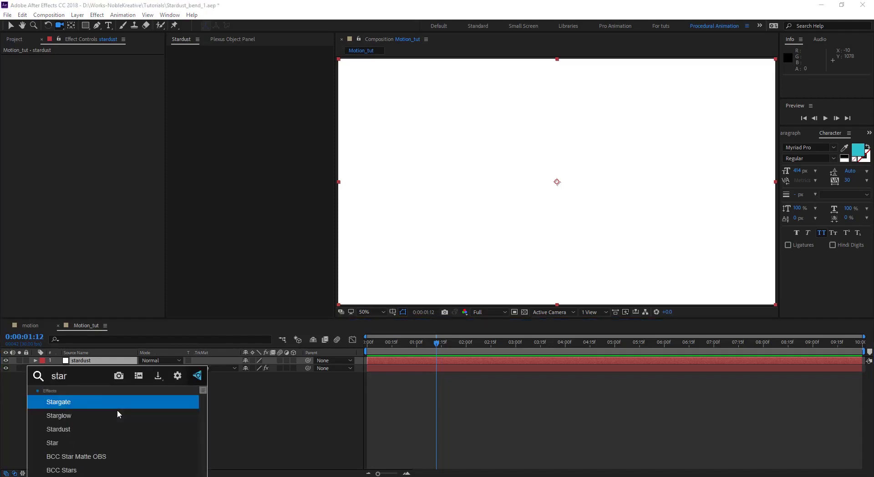
pyautogui.press('Down')
pyautogui.press('Down')
pyautogui.press('Return')
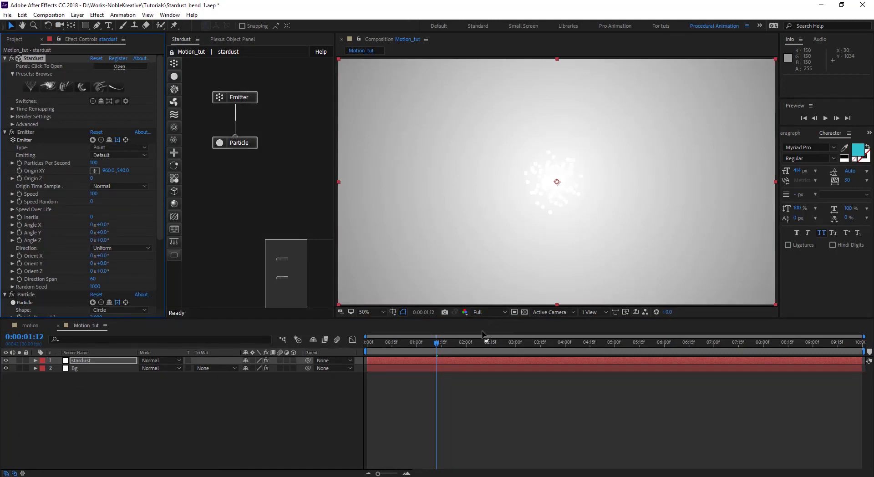
# Step: Hide the Bg layer and preview the white particles from the start of the composition
pyautogui.click(5, 368)
pyautogui.press('Home')
pyautogui.press('space')
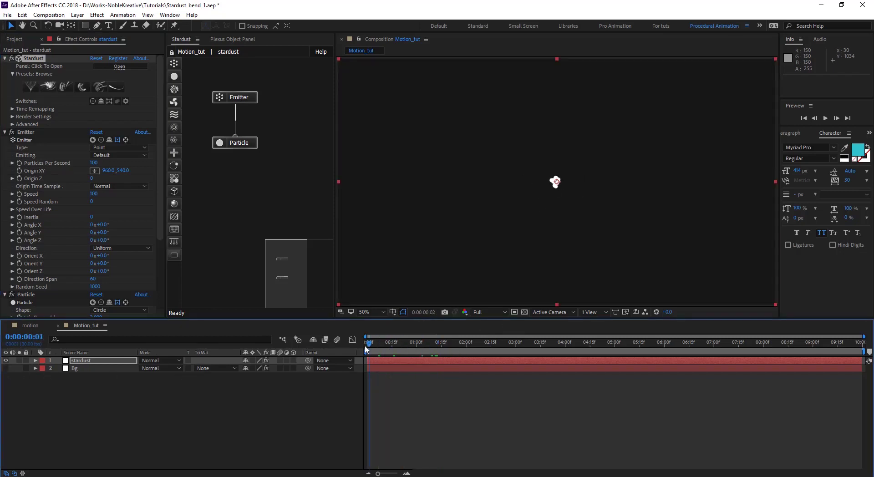
pyautogui.press('space')
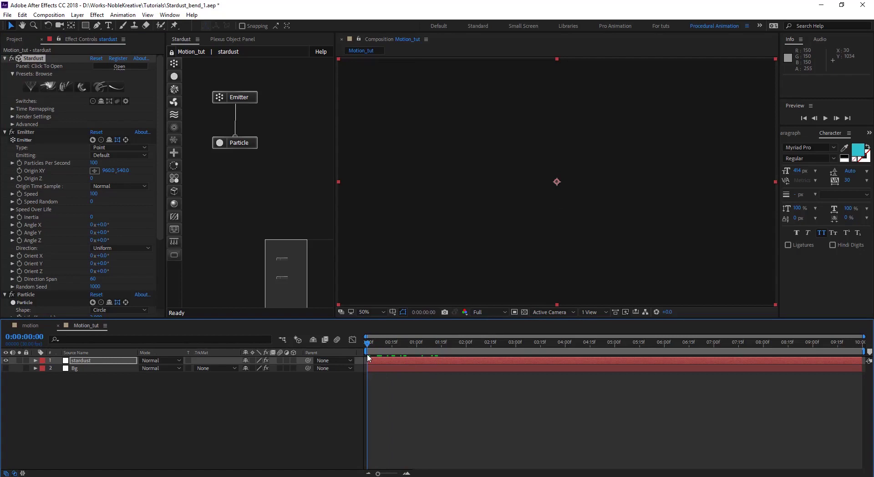
pyautogui.press('space')
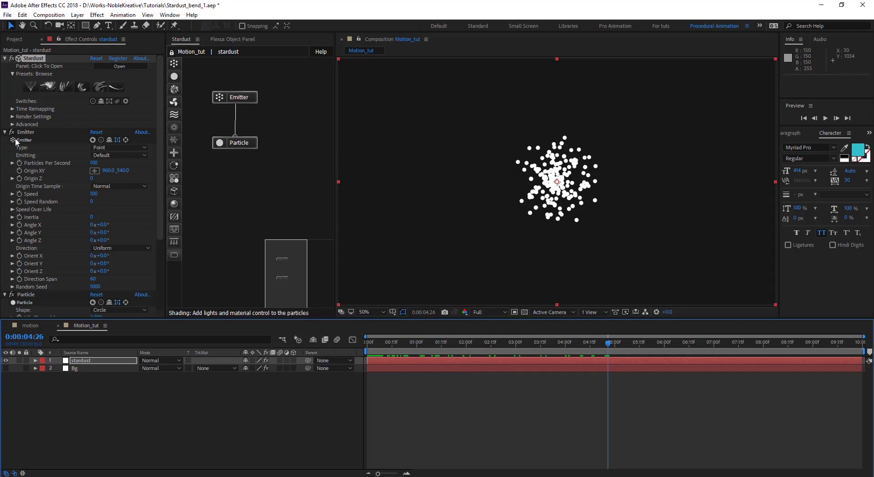
pyautogui.scroll(-3, 64, 183)
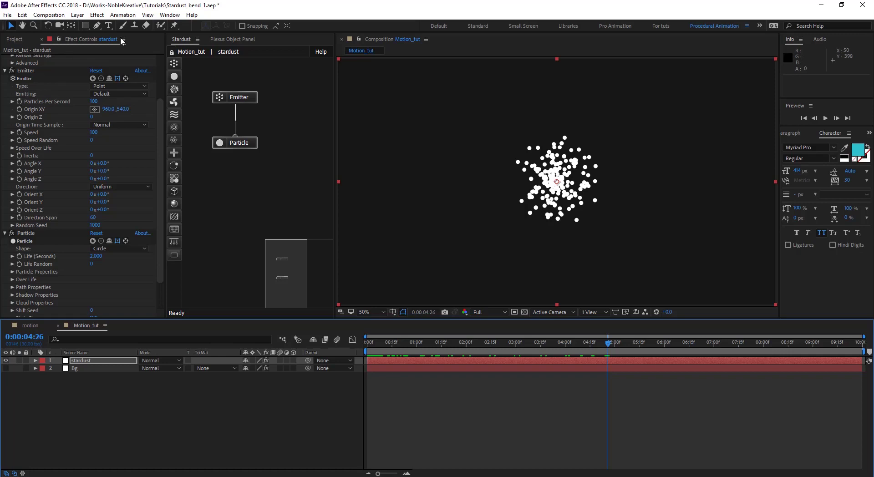
# Step: Create a text layer with the letter A, shift it down and left, then hide it
pyautogui.click(109, 26)
pyautogui.click(405, 139)
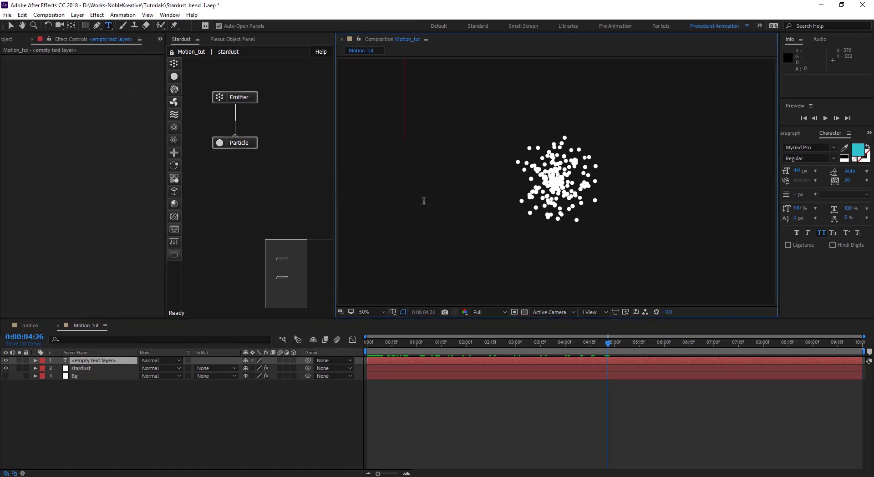
pyautogui.write('A')
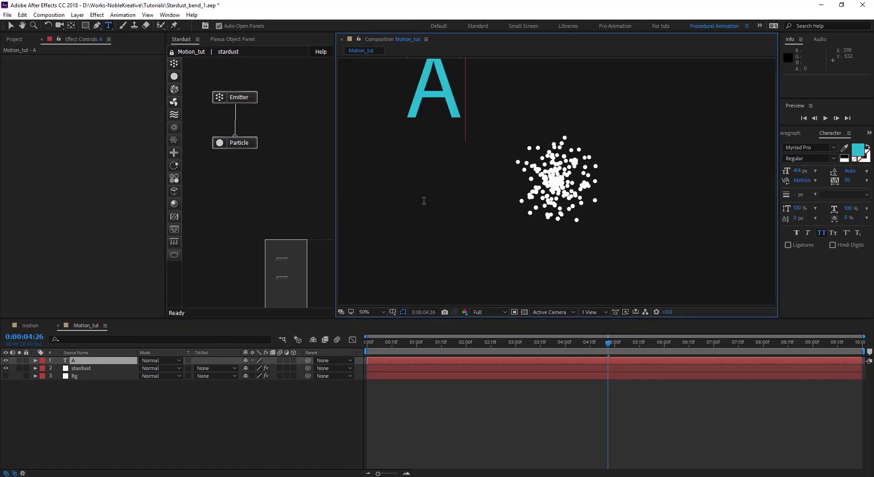
pyautogui.click(10, 25)
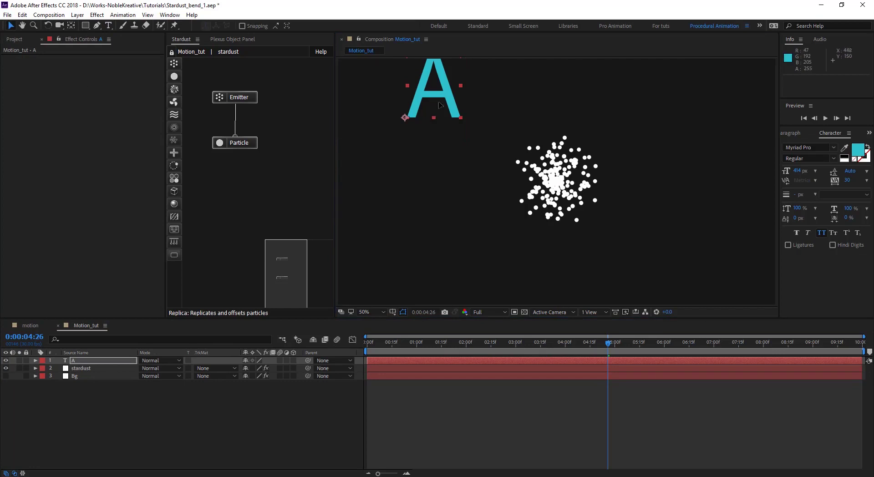
pyautogui.moveTo(450, 105); pyautogui.dragTo(441, 132)
pyautogui.click(6, 360)
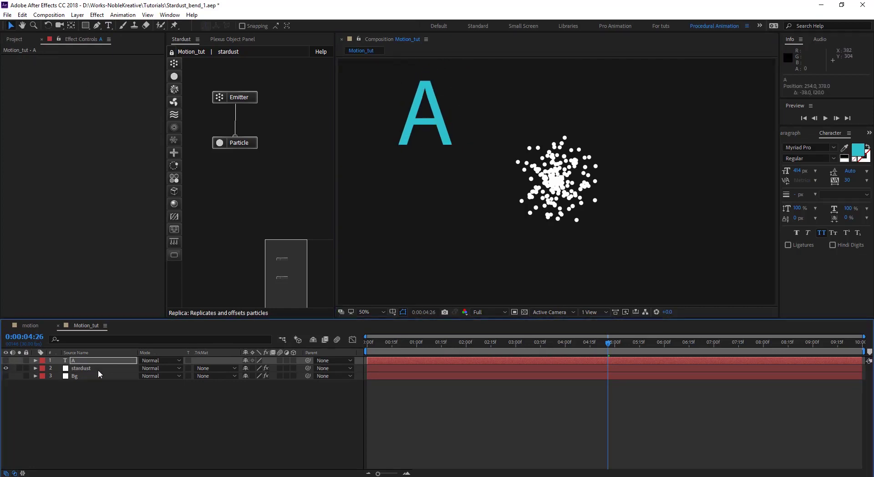
# Step: Set the stardust layer's Stardust Emitter Type to Text / Mask
pyautogui.click(89, 369)
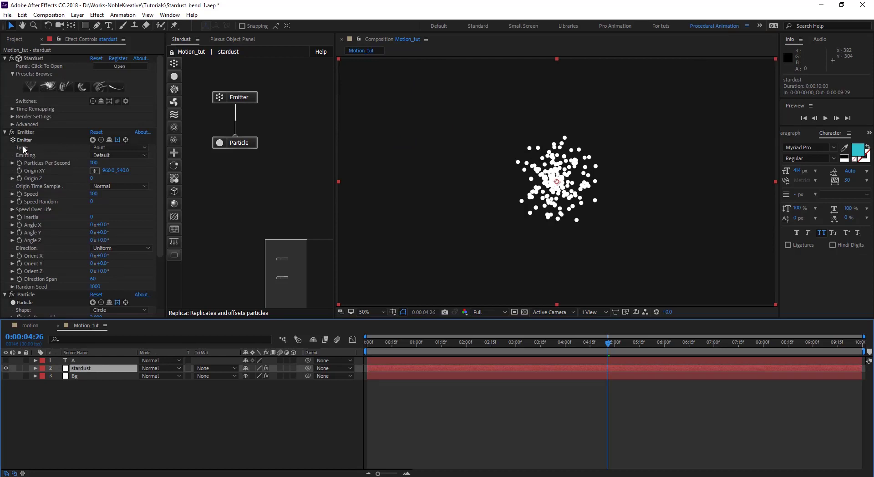
pyautogui.click(127, 148)
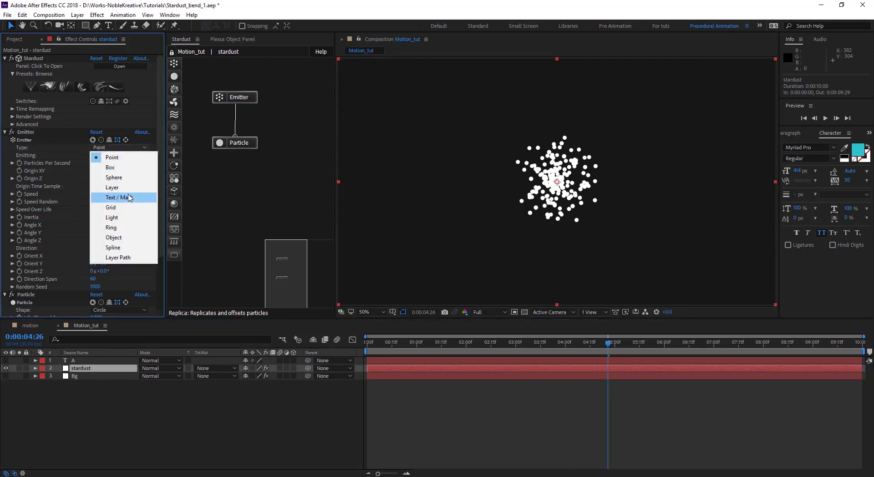
pyautogui.click(119, 198)
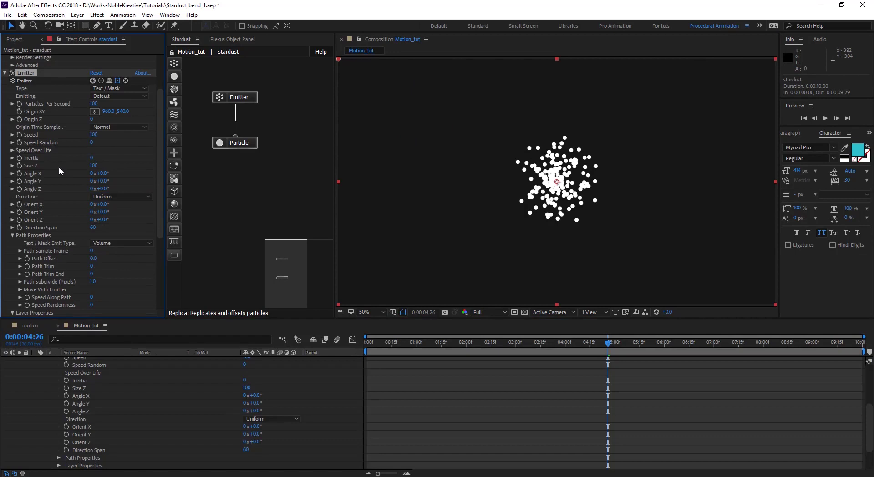
pyautogui.scroll(-5, 57, 187)
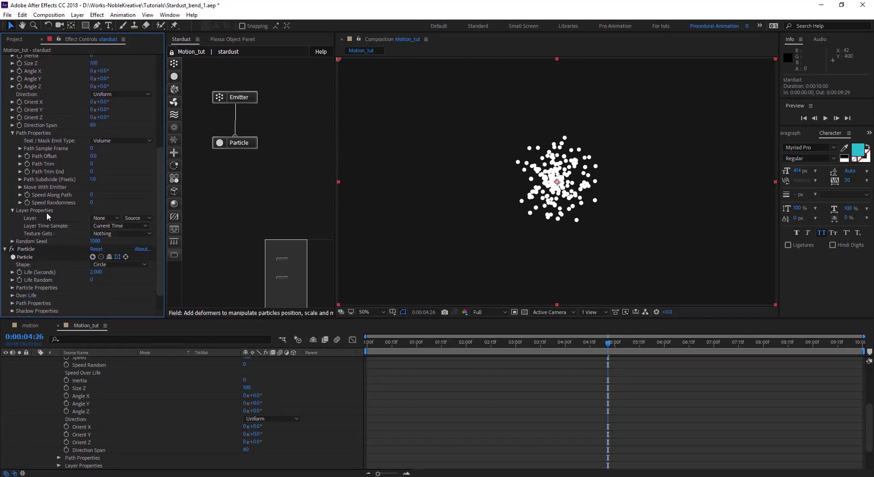
# Step: Use layer A as the emitter source and check the particles around frame 29
pyautogui.click(104, 218)
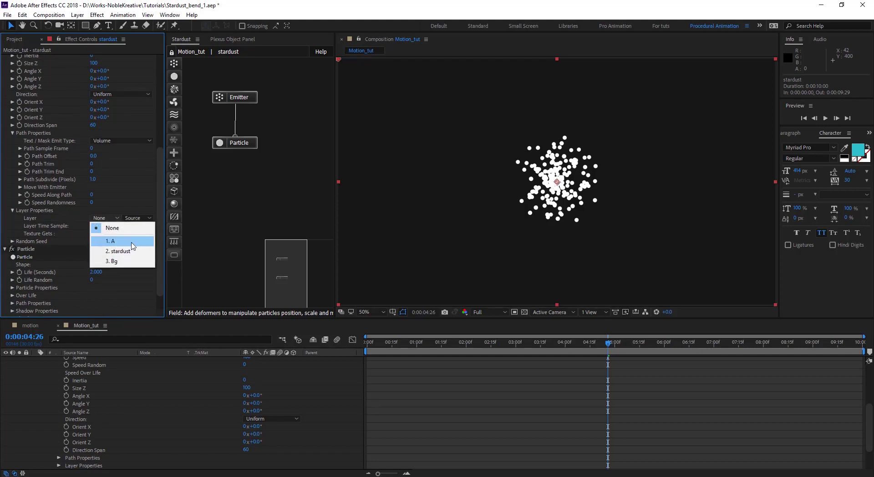
pyautogui.click(131, 242)
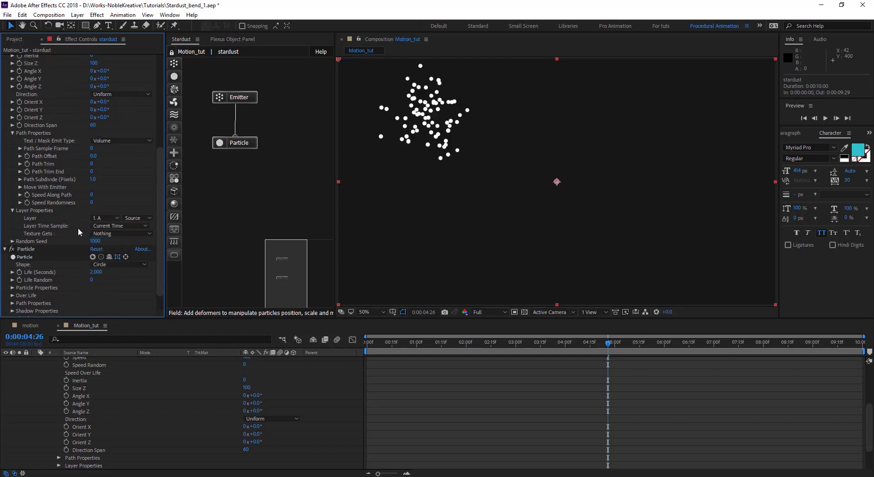
pyautogui.scroll(6, 50, 205)
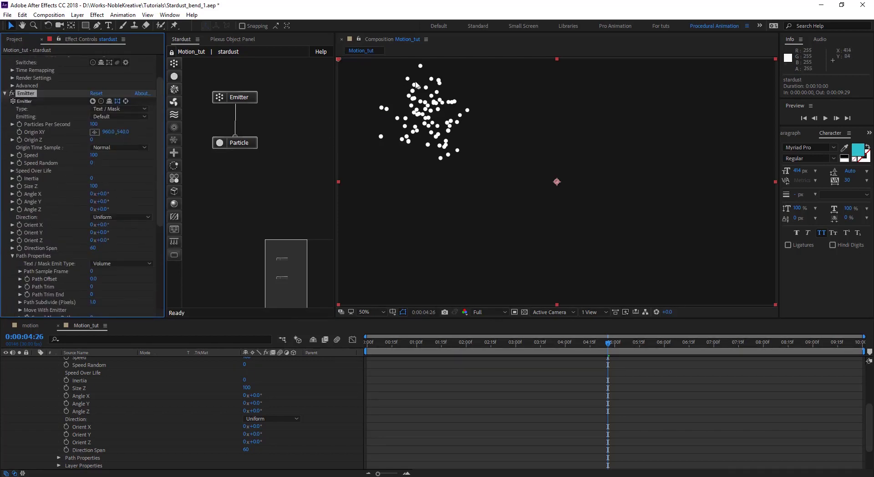
pyautogui.moveTo(397, 343)
pyautogui.mouseDown()
pyautogui.moveTo(373, 346)
pyautogui.moveTo(388, 349)
pyautogui.mouseUp()
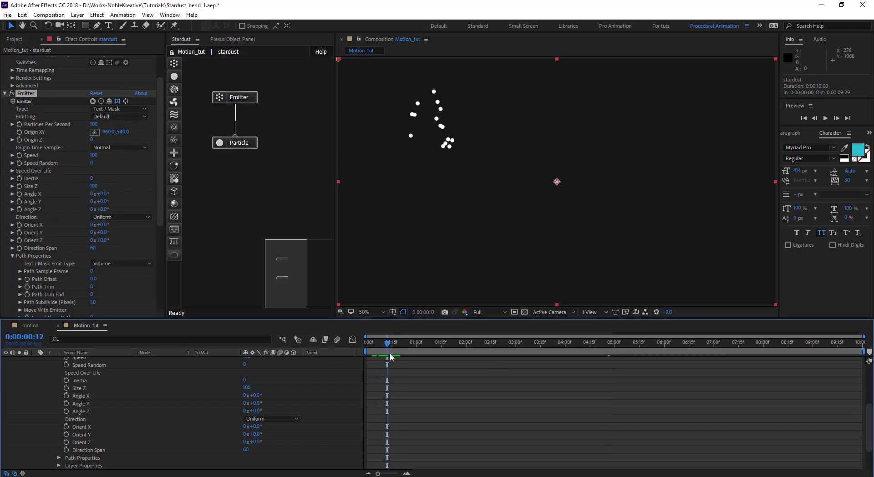
pyautogui.moveTo(392, 345); pyautogui.dragTo(414, 342)
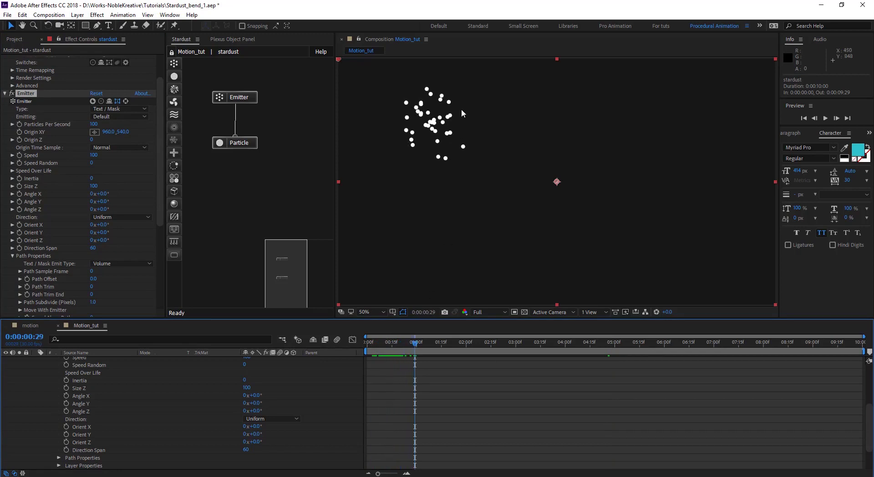
pyautogui.scroll(3, 63, 170)
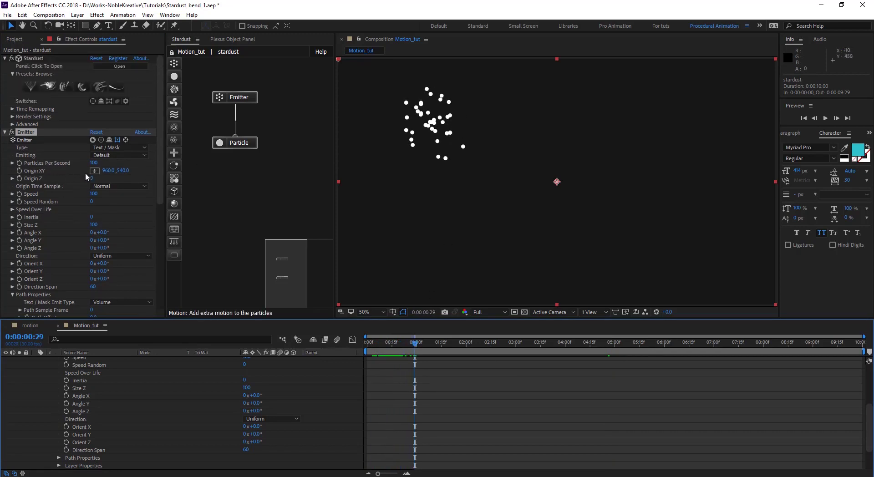
# Step: Raise Particles Per Second, set emitter Speed to 5, and collapse the stardust layer's properties
pyautogui.moveTo(94, 162); pyautogui.dragTo(129, 162)
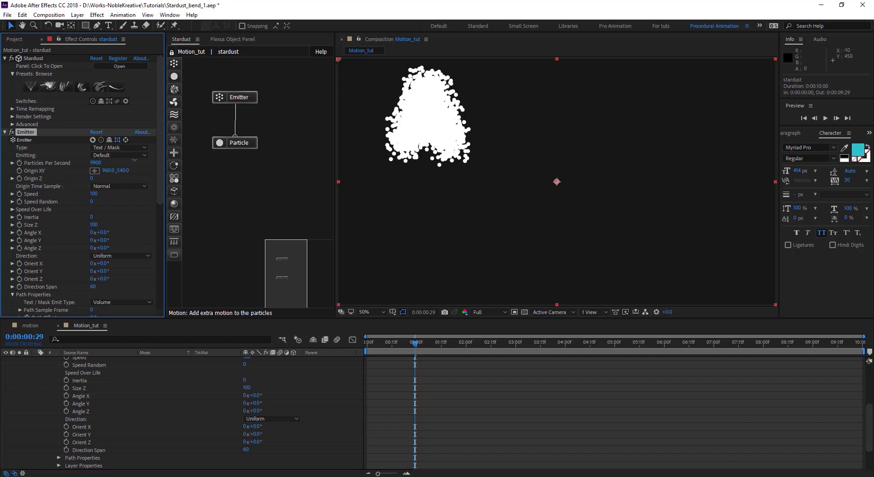
pyautogui.moveTo(418, 344); pyautogui.dragTo(500, 350)
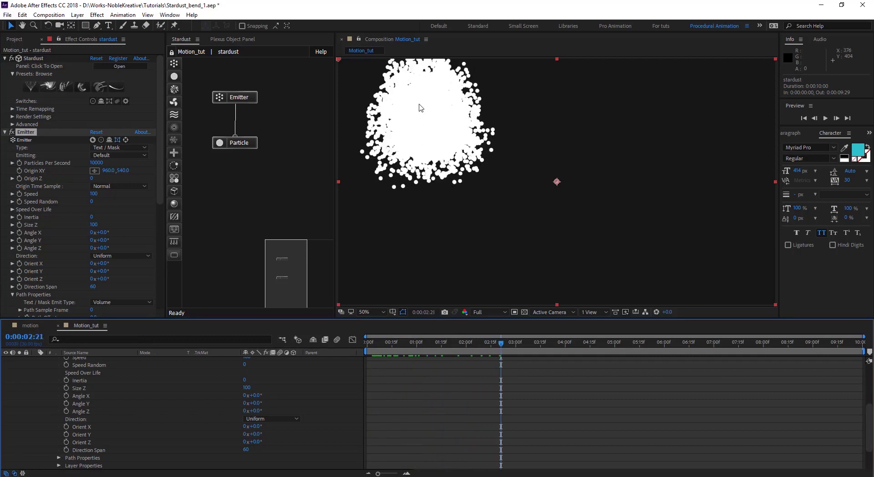
pyautogui.scroll(-1, 42, 203)
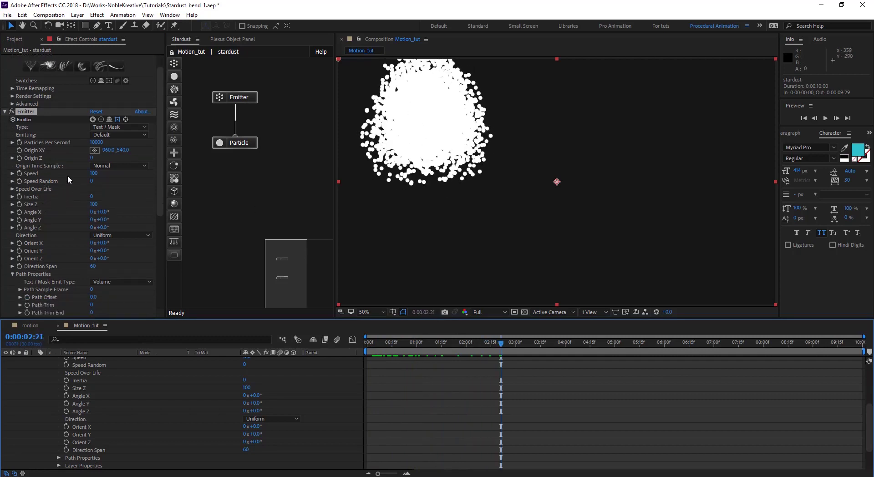
pyautogui.click(99, 173)
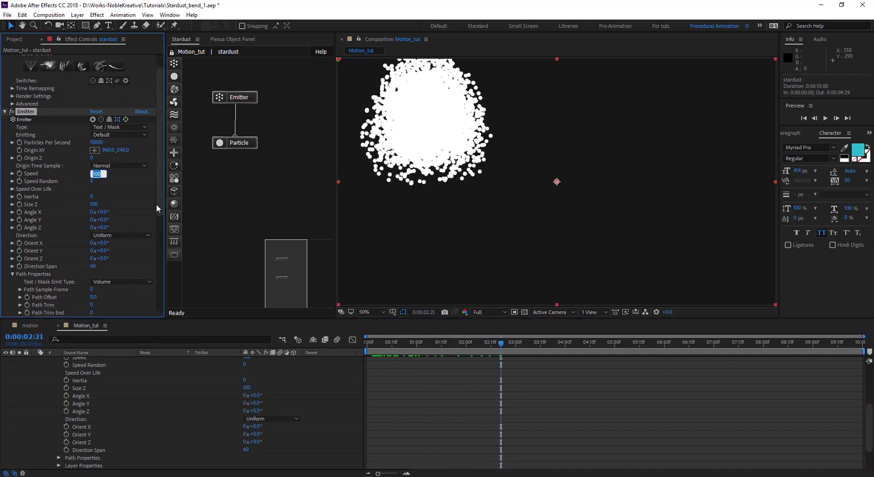
pyautogui.write('5')
pyautogui.press('Return')
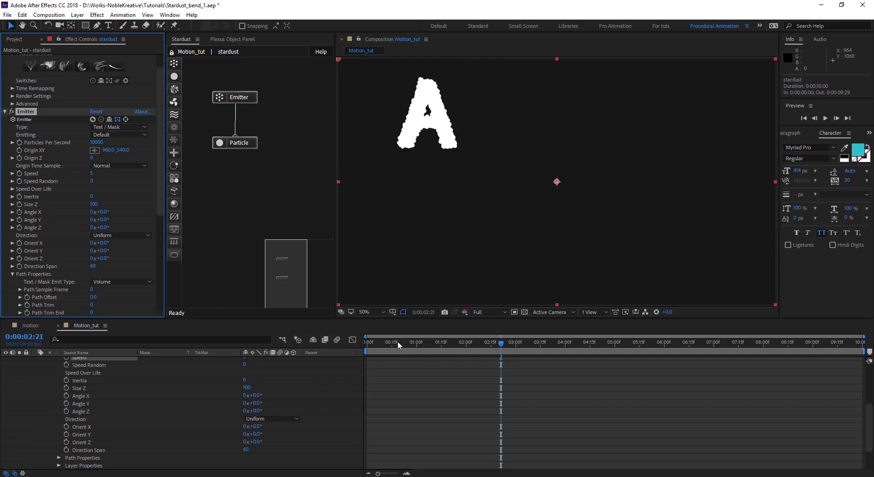
pyautogui.moveTo(397, 341); pyautogui.dragTo(439, 291)
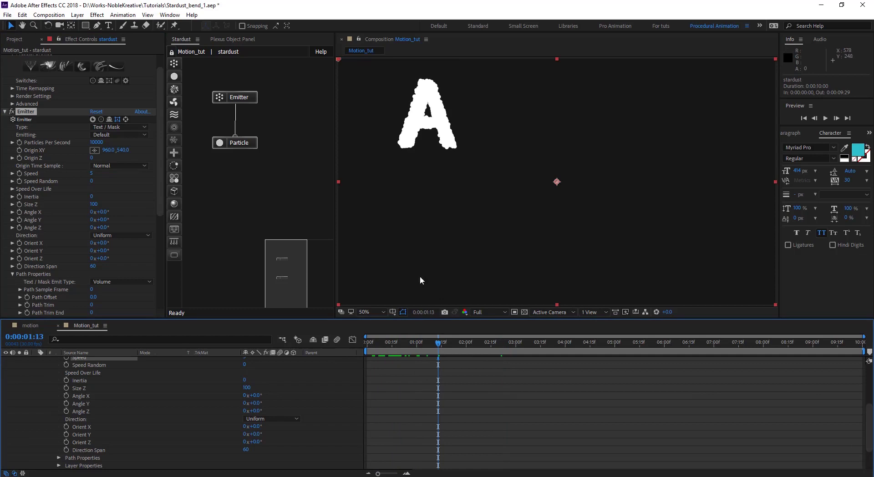
pyautogui.scroll(4, 36, 369)
pyautogui.click(36, 367)
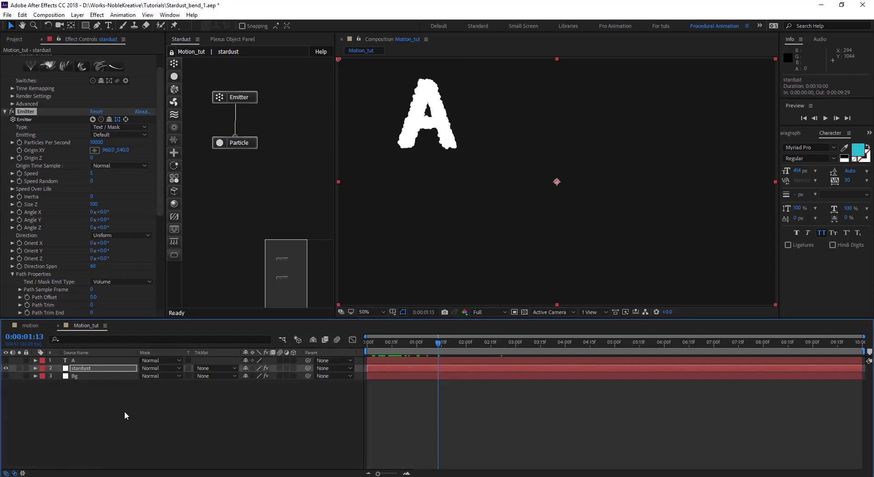
# Step: Add a new camera, Camera 1, with the default settings
pyautogui.click(138, 435)
pyautogui.rightClick(137, 426)
pyautogui.moveTo(200, 327)
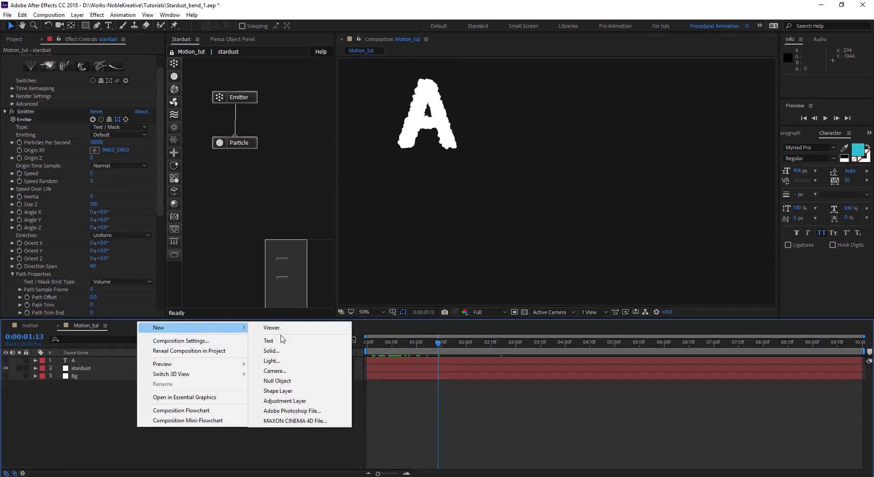
pyautogui.click(275, 370)
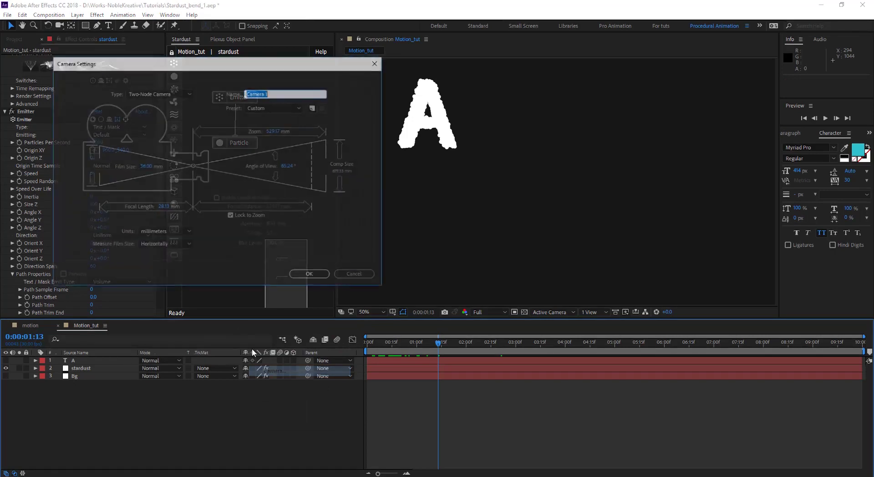
pyautogui.click(319, 276)
# Step: Pan the camera to shift the A right and down, then orbit it to an angled view
pyautogui.press('c')
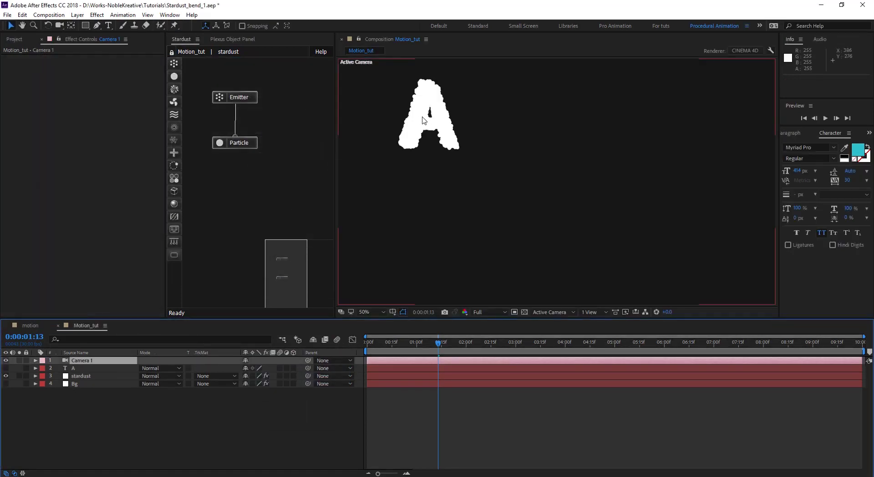
pyautogui.moveTo(420, 120); pyautogui.dragTo(557, 121)
pyautogui.press('c')
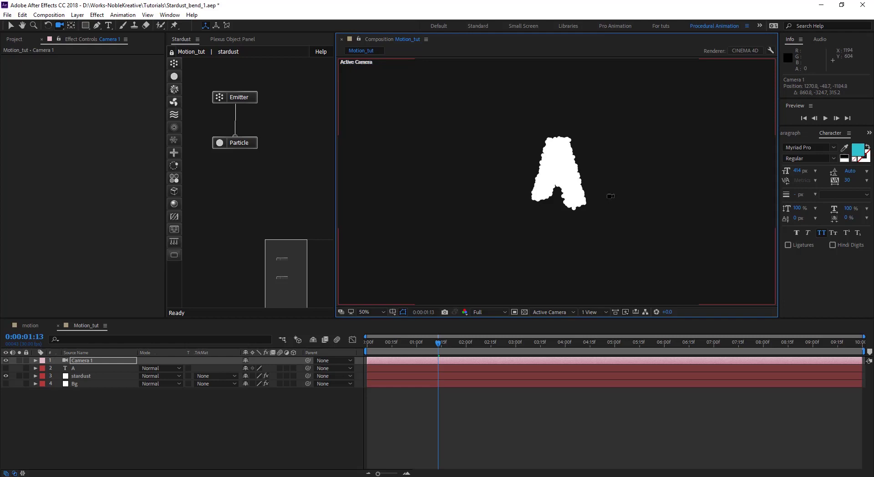
pyautogui.moveTo(530, 186)
pyautogui.mouseDown()
pyautogui.moveTo(637, 187)
pyautogui.moveTo(541, 195)
pyautogui.mouseUp()
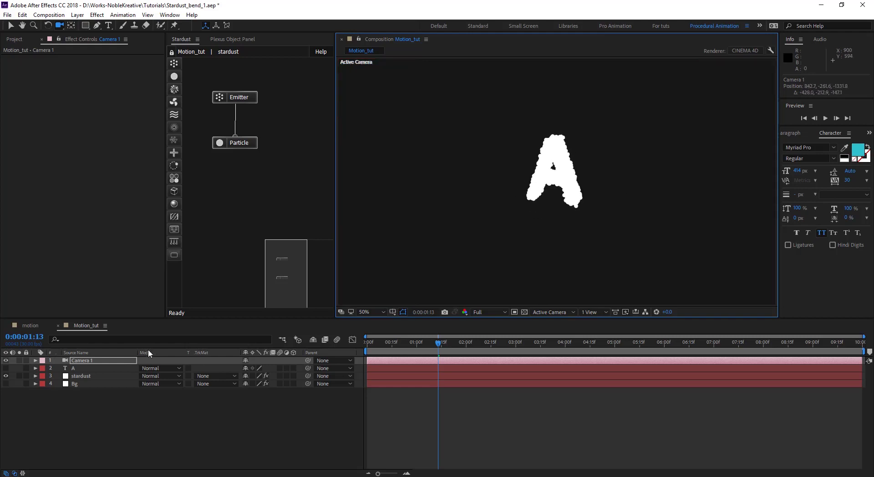
# Step: Set the Stardust emitter Size Z to 50 and orbit around the particle A
pyautogui.click(85, 376)
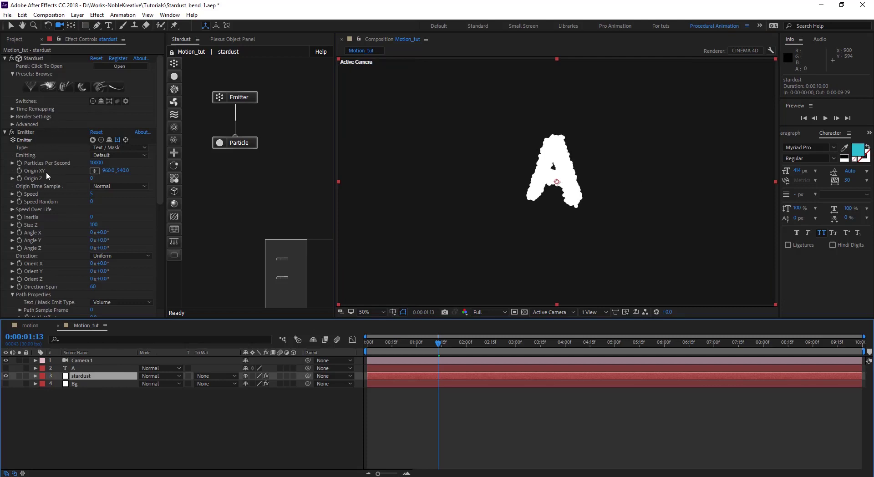
pyautogui.click(93, 225)
pyautogui.write('50')
pyautogui.press('Return')
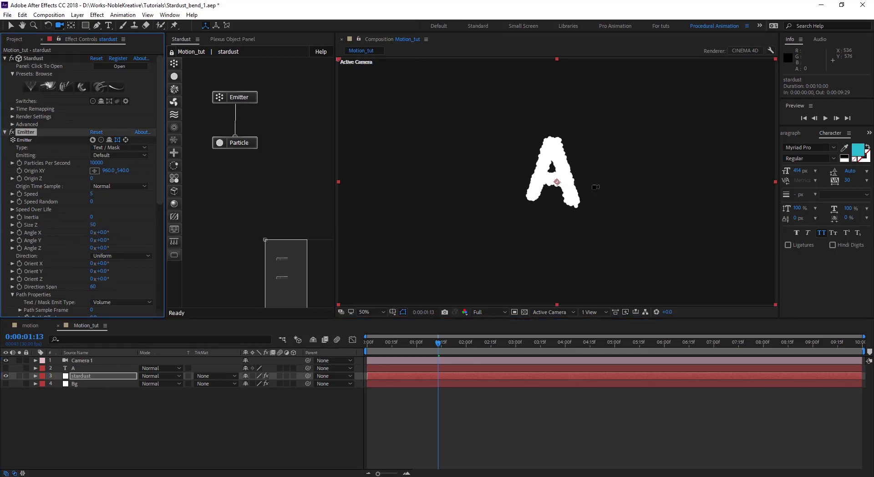
pyautogui.moveTo(612, 190); pyautogui.dragTo(491, 205)
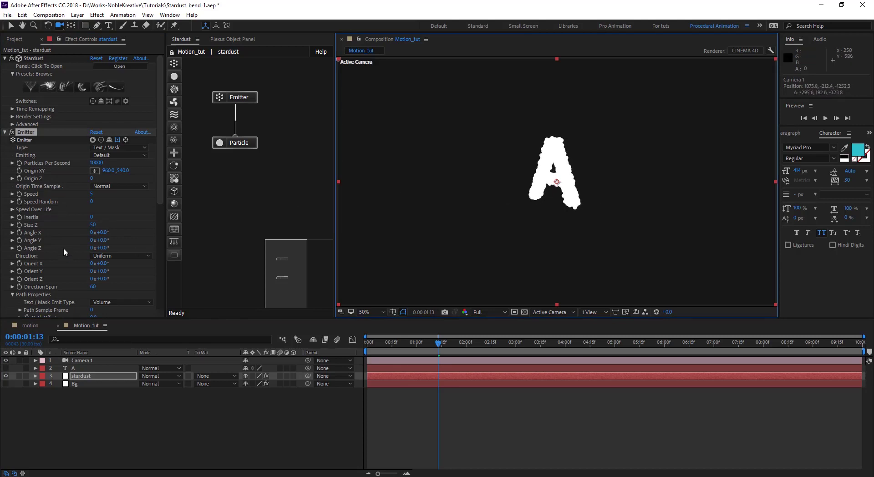
# Step: Set the Particle node's Life (Seconds) to 1.5
pyautogui.scroll(-8, 63, 248)
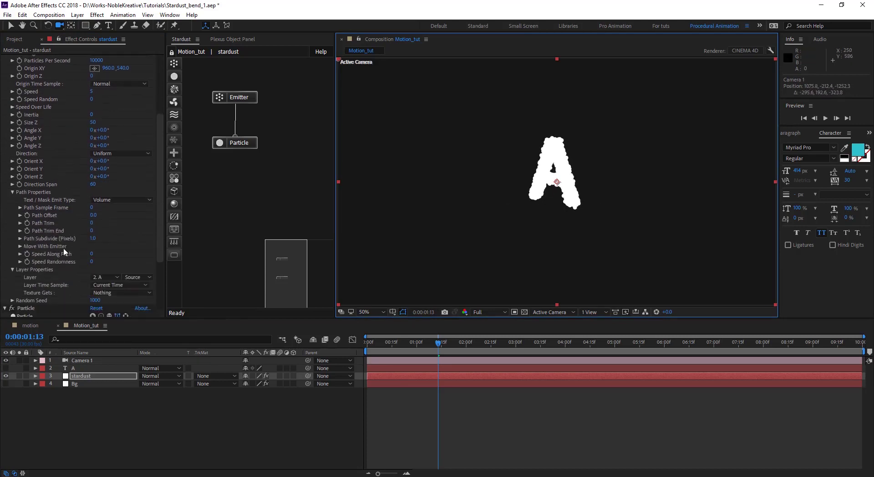
pyautogui.click(252, 144)
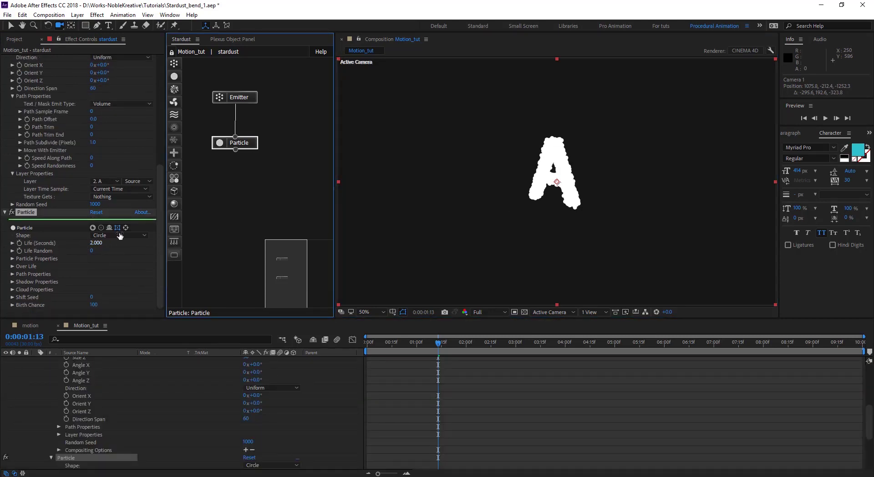
pyautogui.click(96, 243)
pyautogui.write('1.5')
pyautogui.press('Return')
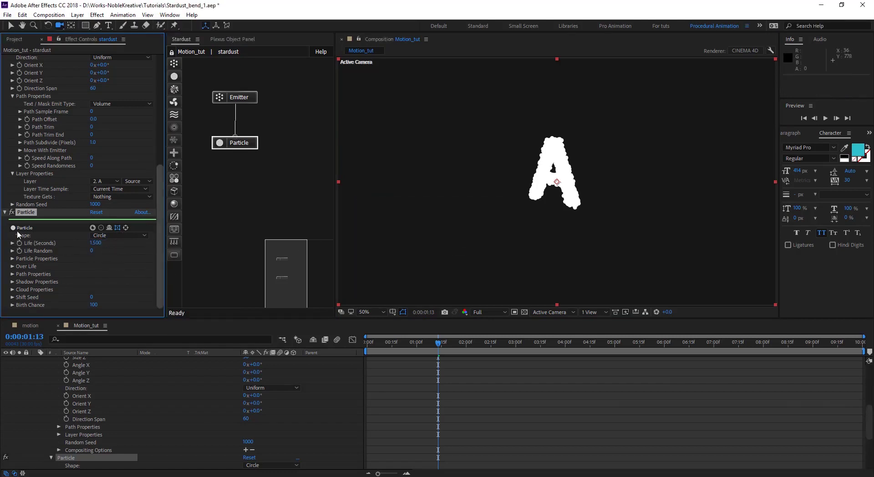
pyautogui.click(130, 236)
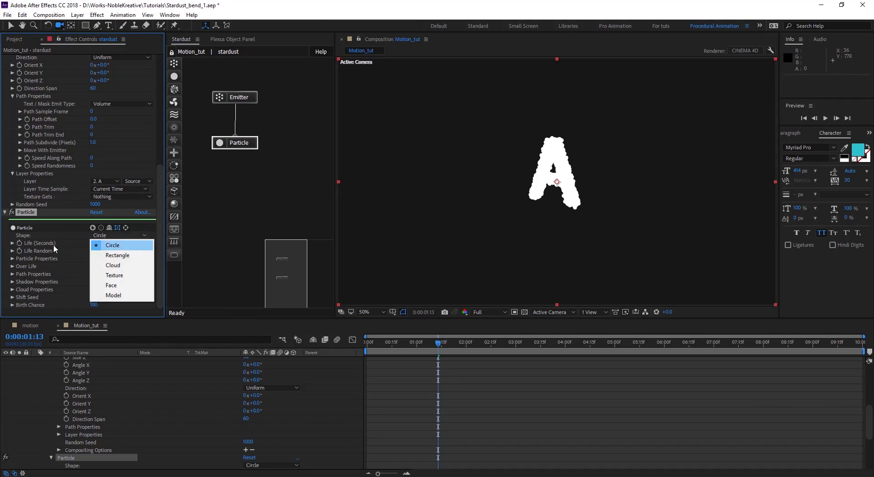
# Step: Keep the Circle shape, set particle Size to 5 pixels and Size Random to 100, then dolly the camera in
pyautogui.click(75, 244)
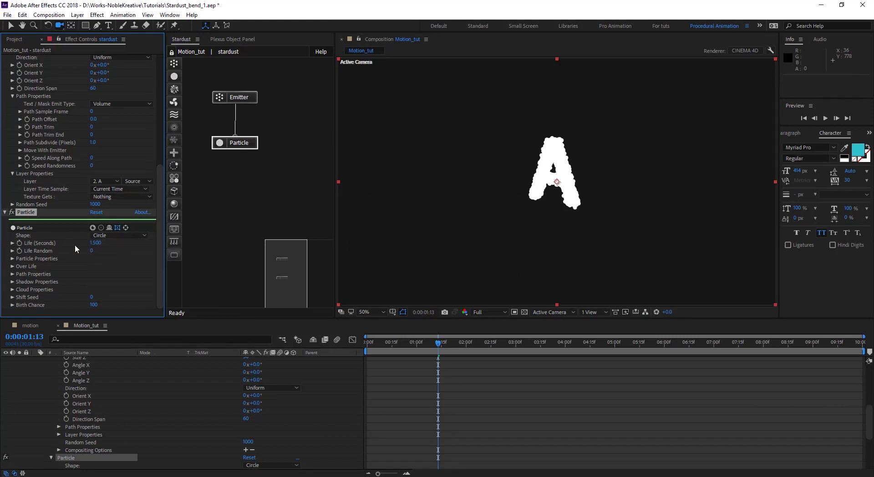
pyautogui.click(13, 259)
pyautogui.scroll(-1, 71, 266)
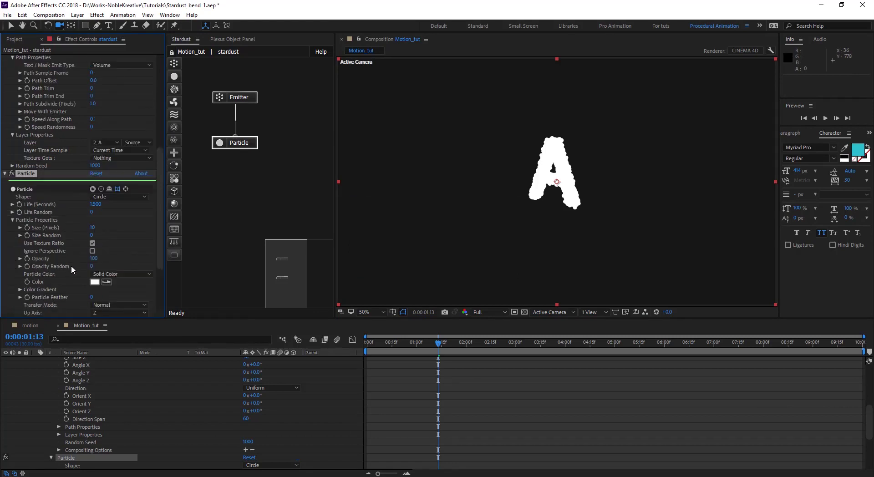
pyautogui.click(93, 227)
pyautogui.write('5')
pyautogui.press('Return')
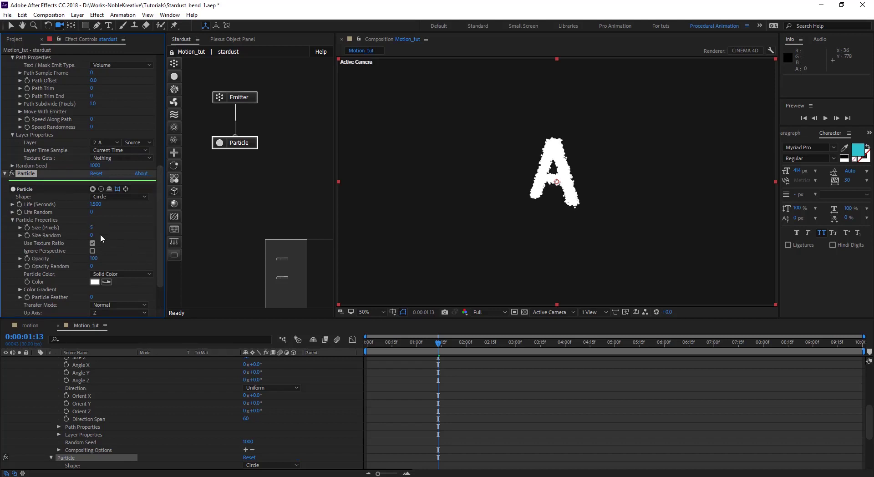
pyautogui.moveTo(108, 235); pyautogui.dragTo(451, 208)
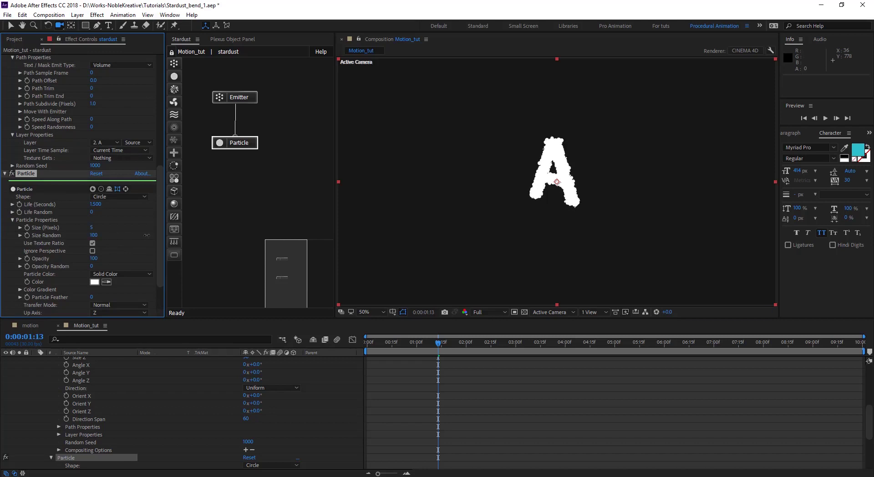
pyautogui.click(562, 169)
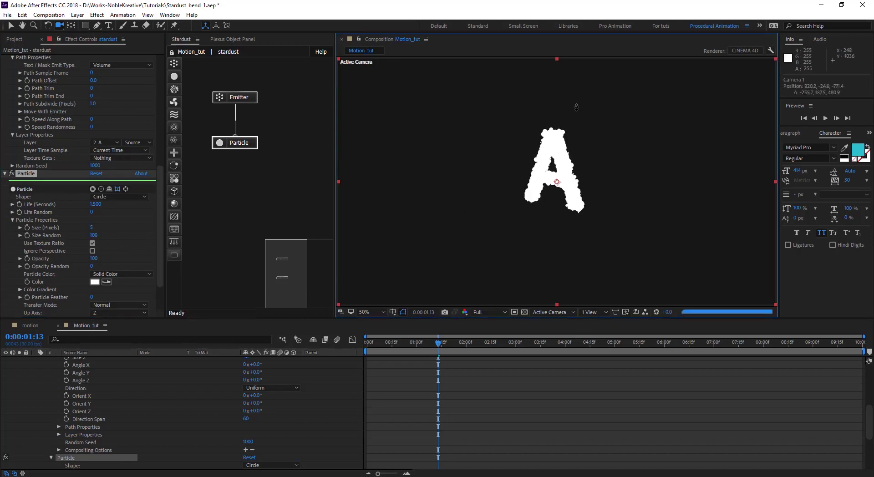
pyautogui.scroll(5, 576, 107)
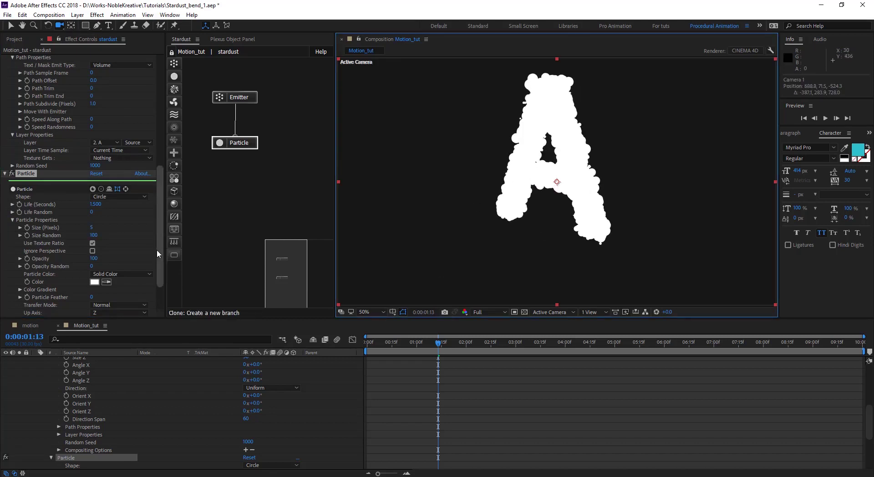
# Step: Switch Particle Color to Random From Gradient and set gradient stops to red FF0000 and green
pyautogui.click(119, 274)
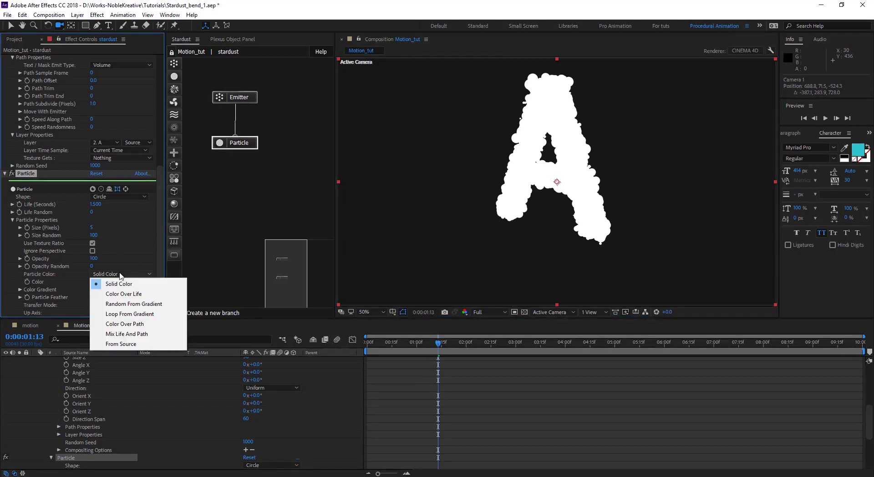
pyautogui.click(121, 303)
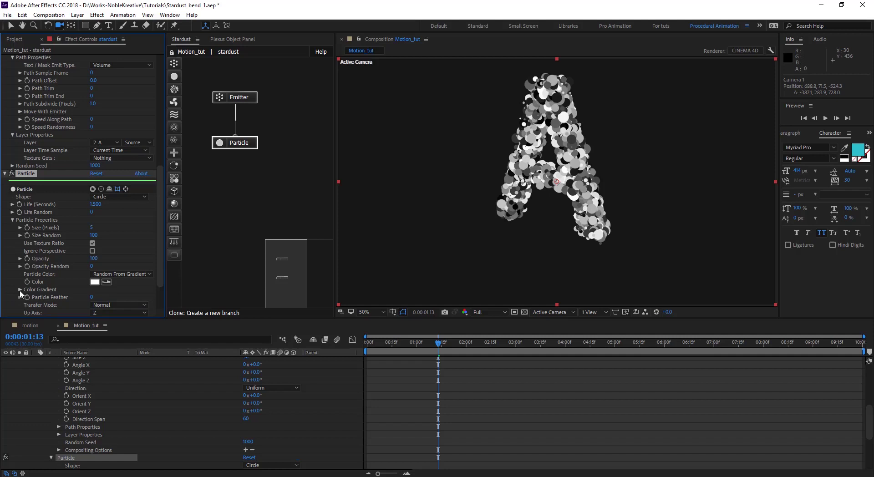
pyautogui.click(20, 290)
pyautogui.scroll(-3, 75, 218)
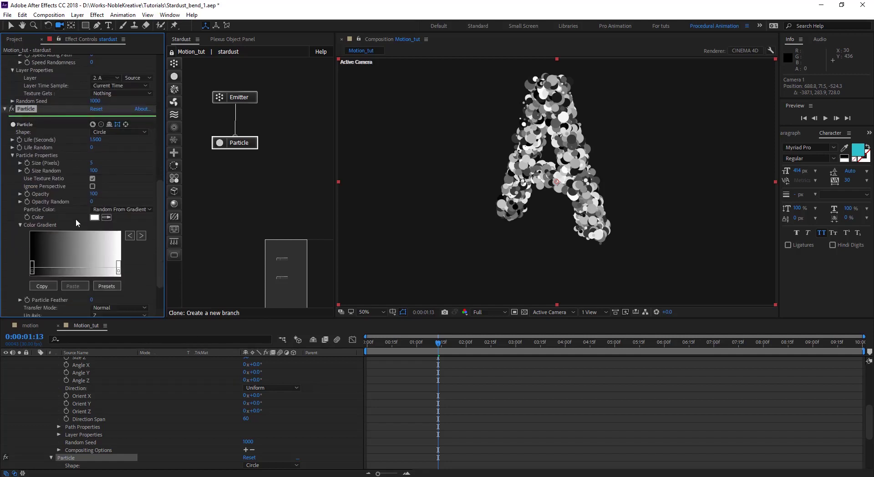
pyautogui.click(56, 266)
pyautogui.write('FF0000')
pyautogui.click(304, 300)
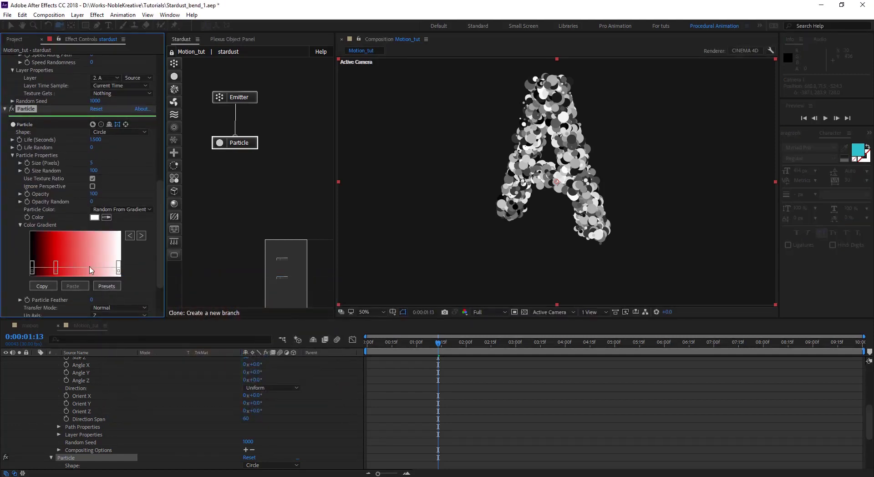
pyautogui.click(239, 377)
pyautogui.click(210, 335)
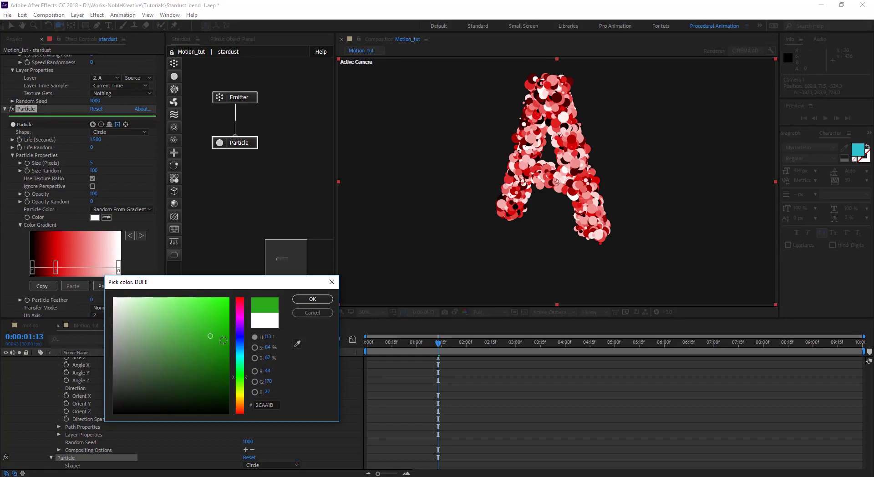
pyautogui.click(312, 300)
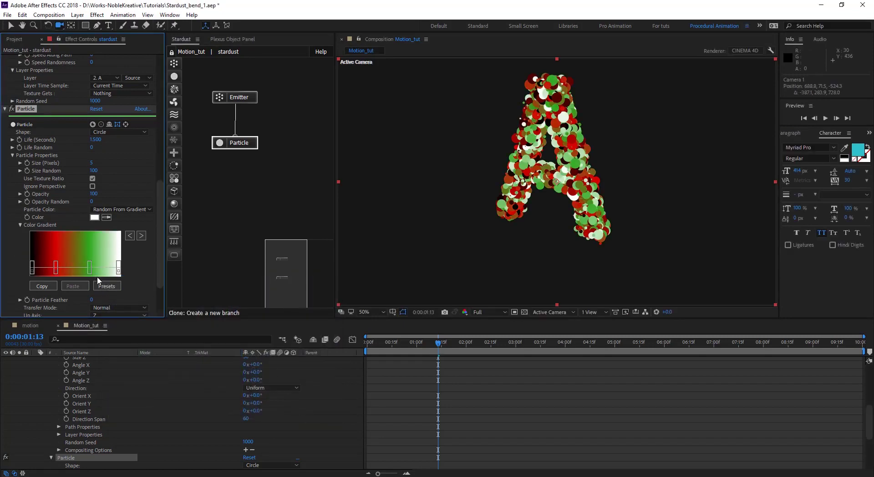
# Step: Apply the teal Color 14 gradient preset and orbit the A at 0:00:00:24
pyautogui.click(113, 286)
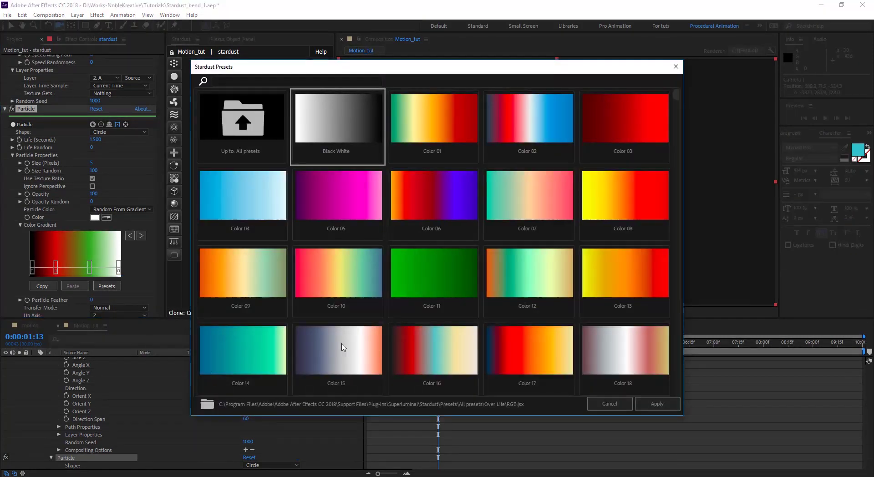
pyautogui.click(255, 357)
pyautogui.click(657, 403)
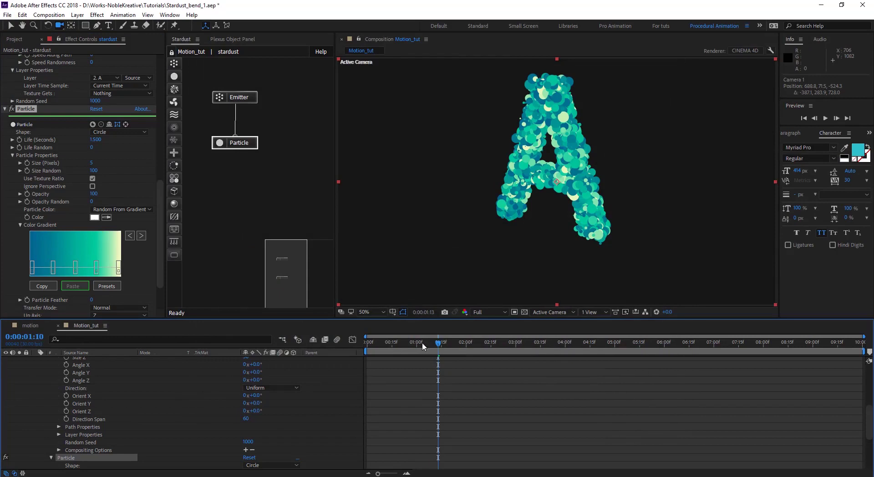
pyautogui.moveTo(439, 342); pyautogui.dragTo(407, 343)
pyautogui.moveTo(551, 149); pyautogui.dragTo(391, 198)
# Step: Apply the Fade In and Out Bezier preset to the particles' Size over Life curve and preview it
pyautogui.scroll(-3, 5, 246)
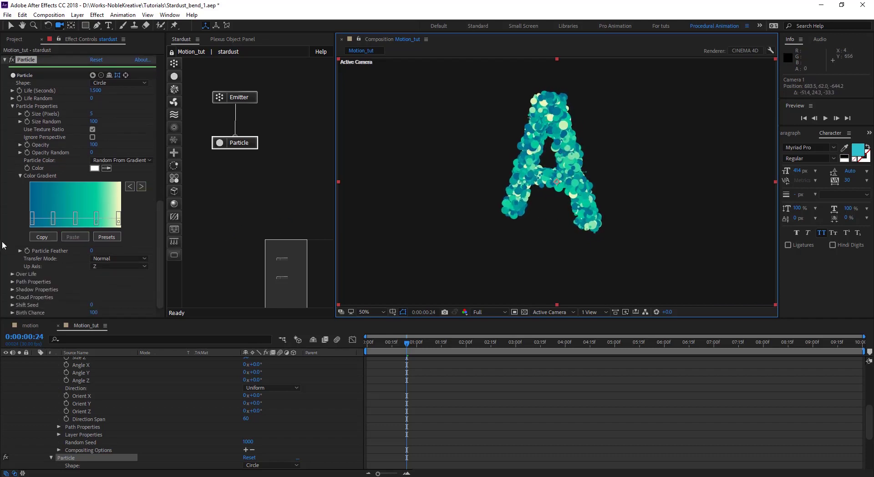
pyautogui.click(13, 273)
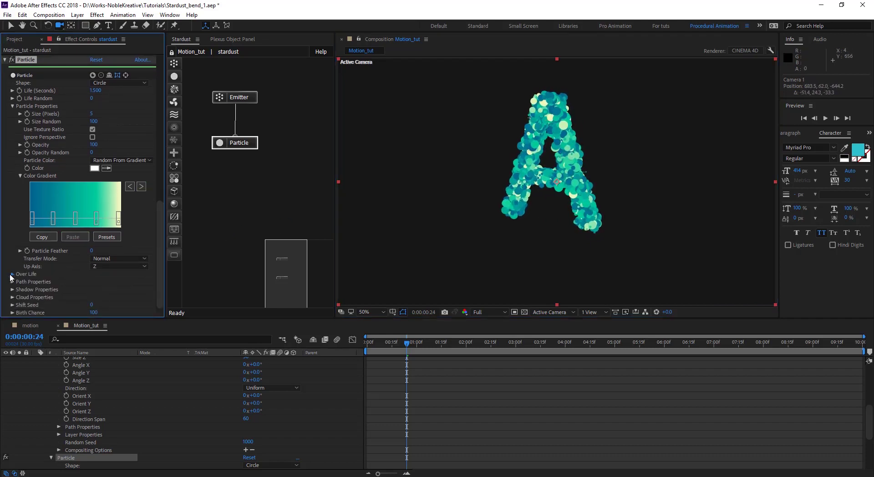
pyautogui.scroll(-1, 34, 263)
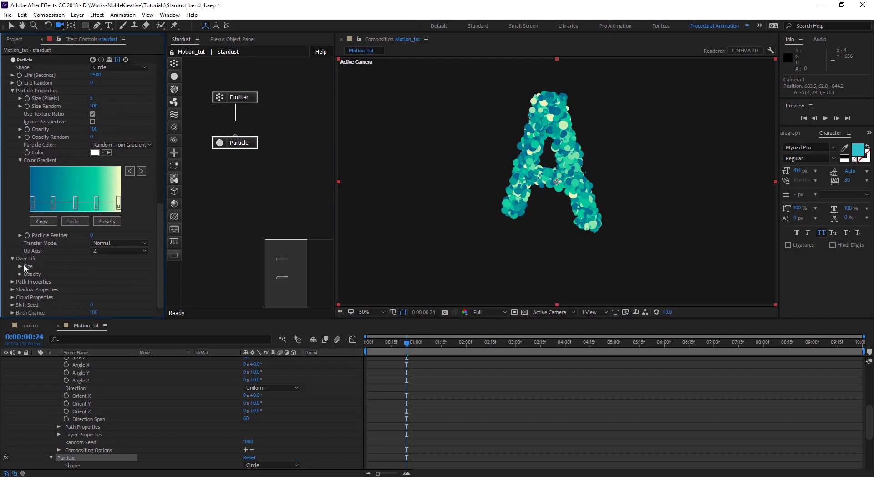
pyautogui.click(24, 266)
pyautogui.scroll(-1, 76, 286)
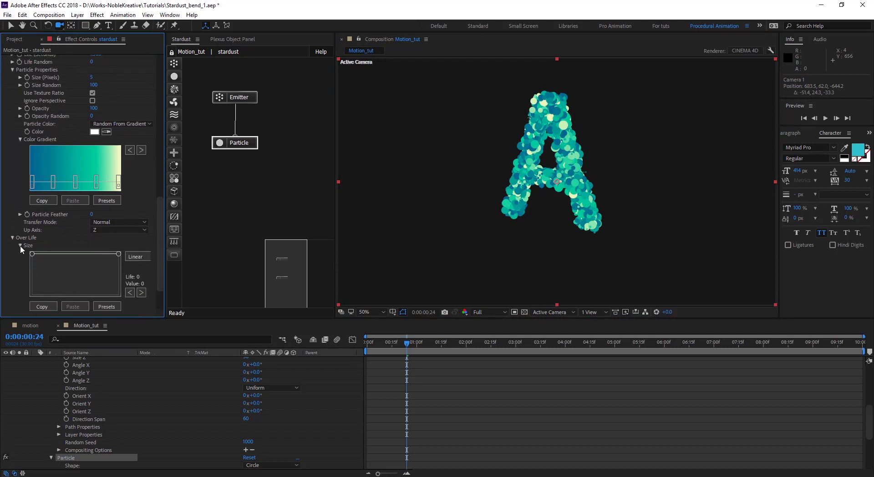
pyautogui.scroll(-1, 20, 245)
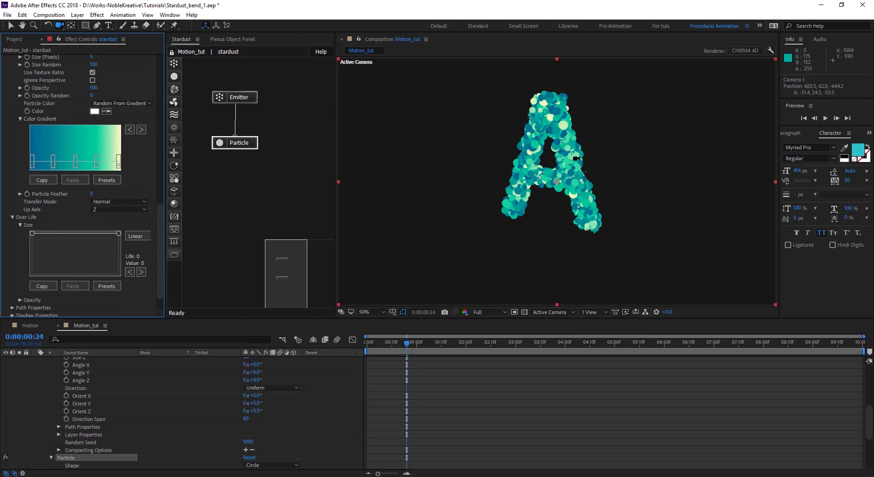
pyautogui.moveTo(386, 342)
pyautogui.mouseDown()
pyautogui.moveTo(370, 342)
pyautogui.moveTo(403, 342)
pyautogui.moveTo(375, 342)
pyautogui.mouseUp()
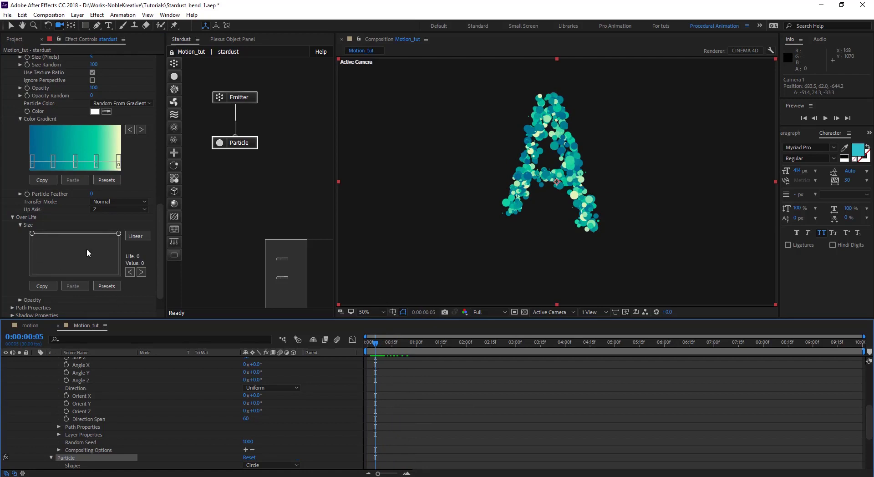
pyautogui.click(98, 286)
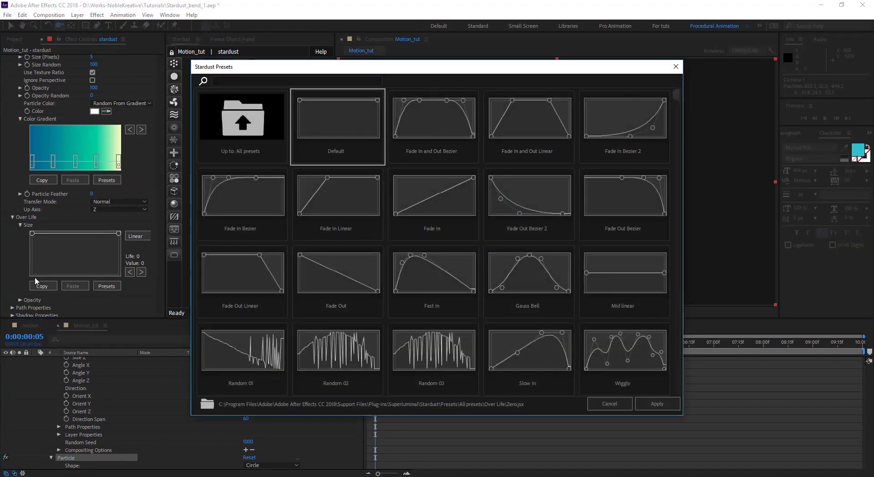
pyautogui.click(440, 120)
pyautogui.click(657, 403)
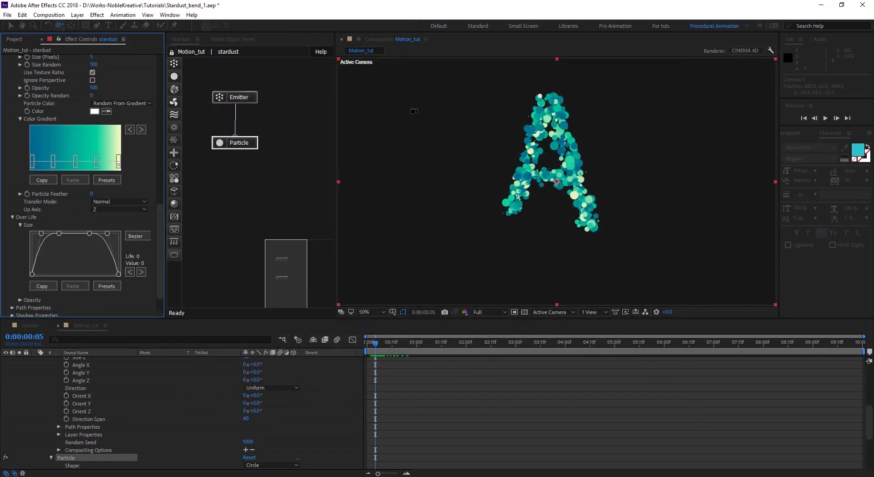
pyautogui.click(370, 343)
pyautogui.press('space')
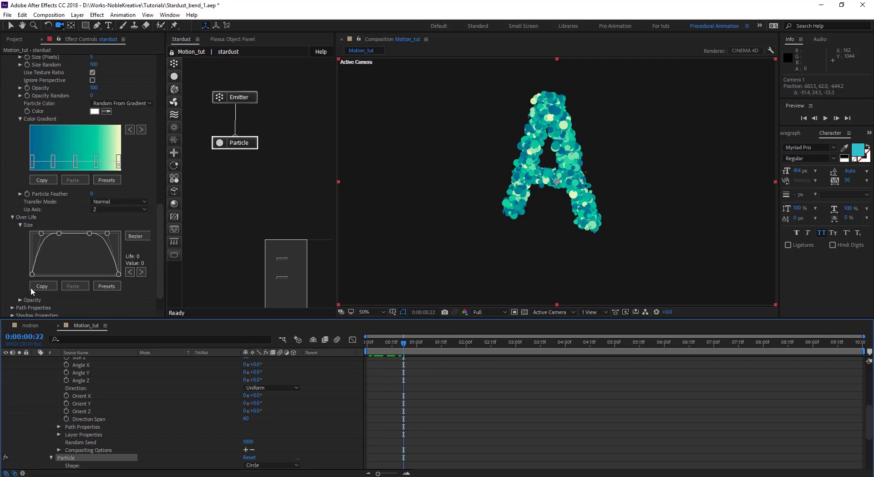
# Step: Test a fade-in Opacity over Life curve, then restore it flat at full opacity
pyautogui.click(20, 300)
pyautogui.scroll(-3, 15, 226)
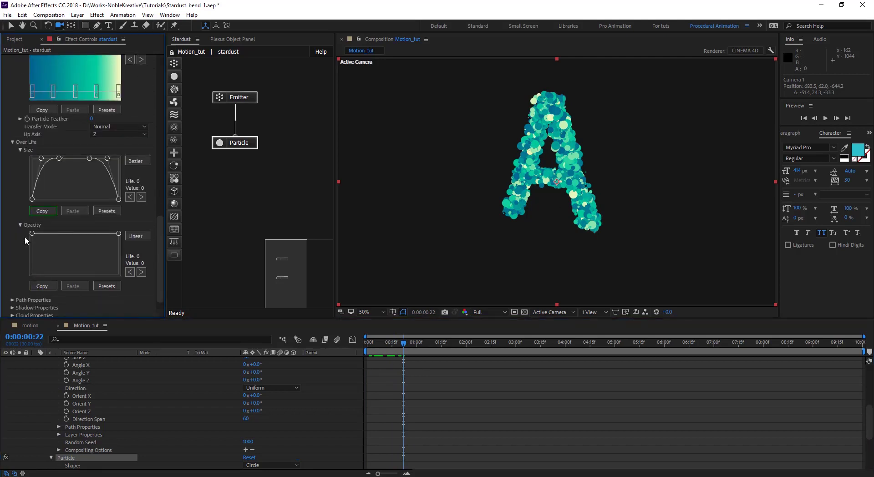
pyautogui.moveTo(32, 234); pyautogui.dragTo(32, 274)
pyautogui.moveTo(395, 347); pyautogui.dragTo(493, 345)
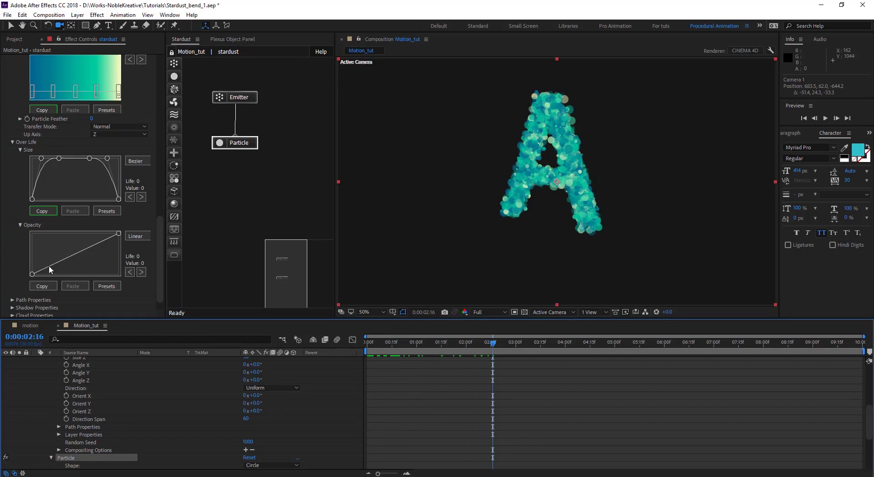
pyautogui.moveTo(32, 274); pyautogui.dragTo(20, 224)
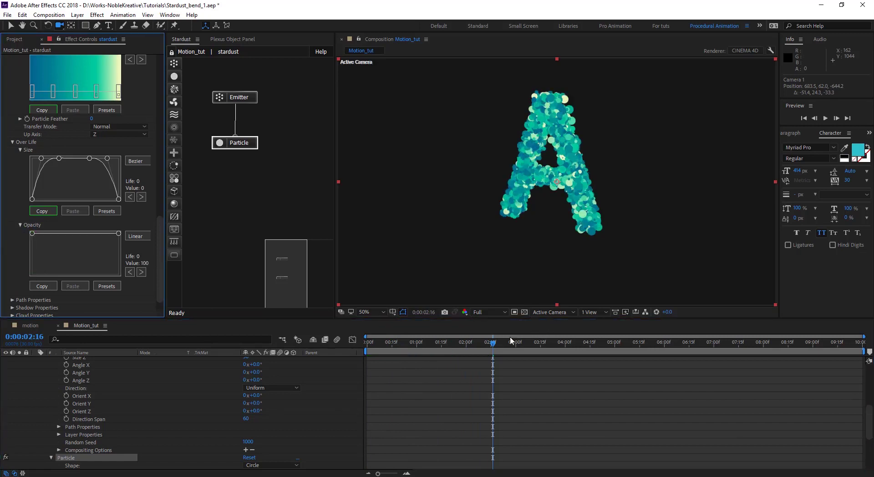
pyautogui.moveTo(486, 344); pyautogui.dragTo(436, 342)
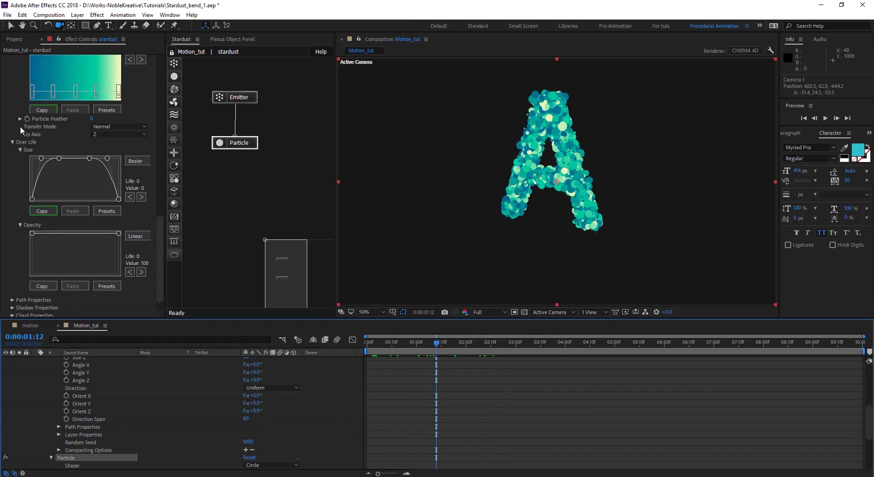
# Step: Turn on Stardust particle shadows and bring the camera close to the letter
pyautogui.click(13, 142)
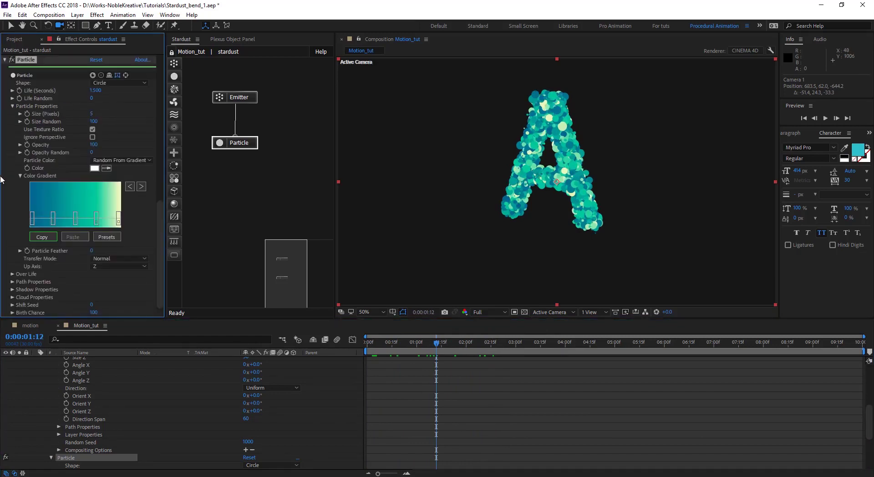
pyautogui.click(12, 289)
pyautogui.scroll(-3, 81, 234)
pyautogui.click(92, 222)
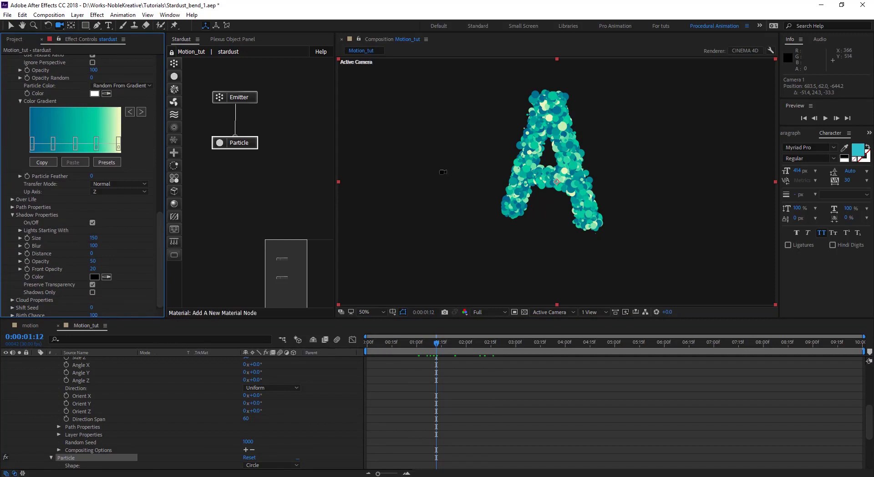
pyautogui.moveTo(582, 109); pyautogui.dragTo(206, 247)
pyautogui.click(91, 223)
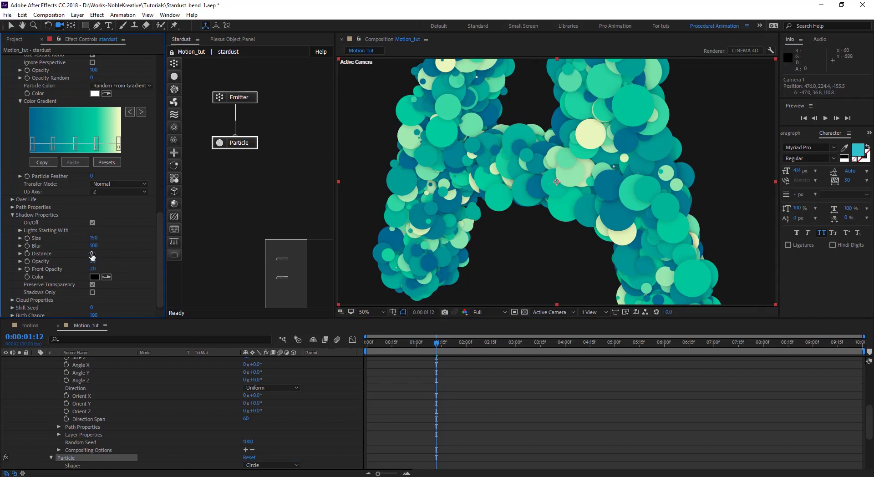
# Step: Push shadow Distance to 12, try Blur 0 then restore 100, and reframe the whole A
pyautogui.moveTo(96, 254); pyautogui.dragTo(79, 261)
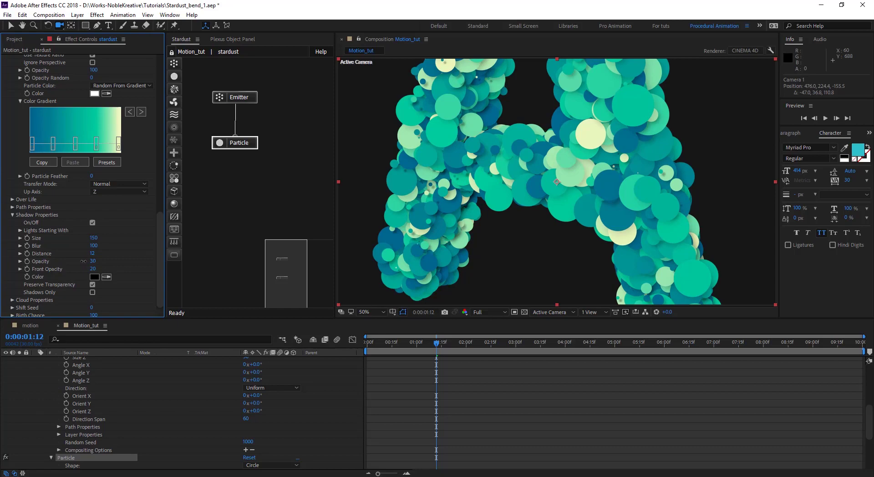
pyautogui.click(93, 246)
pyautogui.write('0')
pyautogui.press('Return')
pyautogui.moveTo(62, 247); pyautogui.dragTo(67, 247)
pyautogui.moveTo(149, 247); pyautogui.dragTo(67, 257)
pyautogui.click(13, 215)
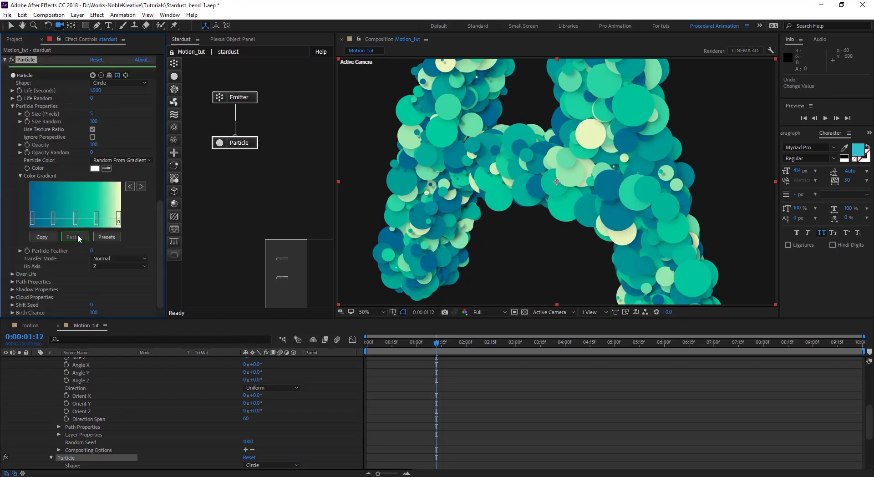
pyautogui.scroll(-5, 524, 246)
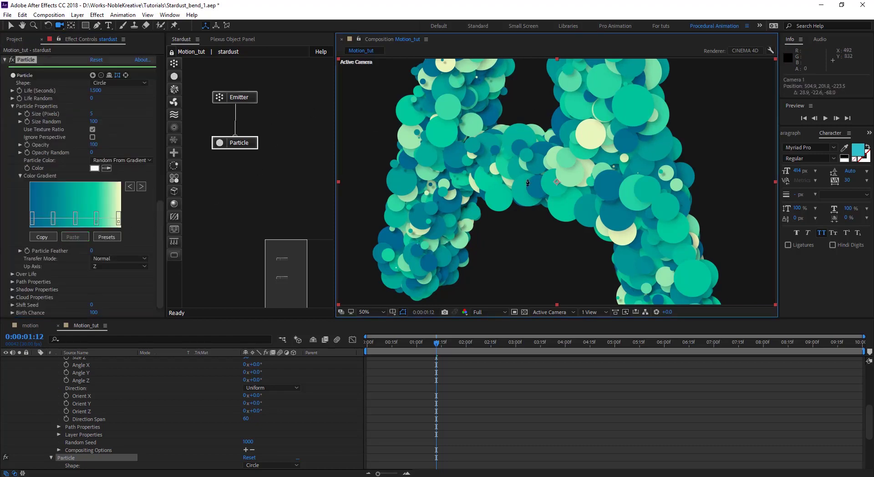
pyautogui.moveTo(525, 246); pyautogui.dragTo(465, 167)
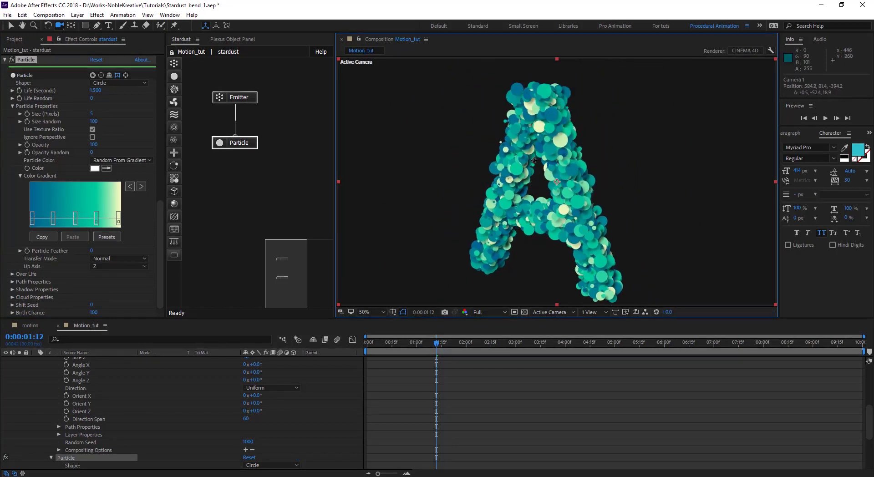
# Step: Add a Turbulence node after Particle, preview it, and set Position offset to 50
pyautogui.moveTo(173, 116); pyautogui.dragTo(237, 147)
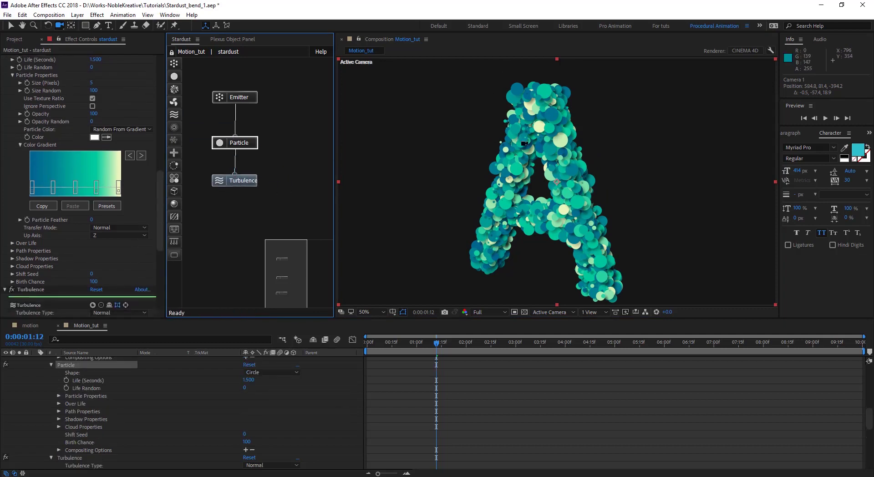
pyautogui.scroll(-5, 62, 255)
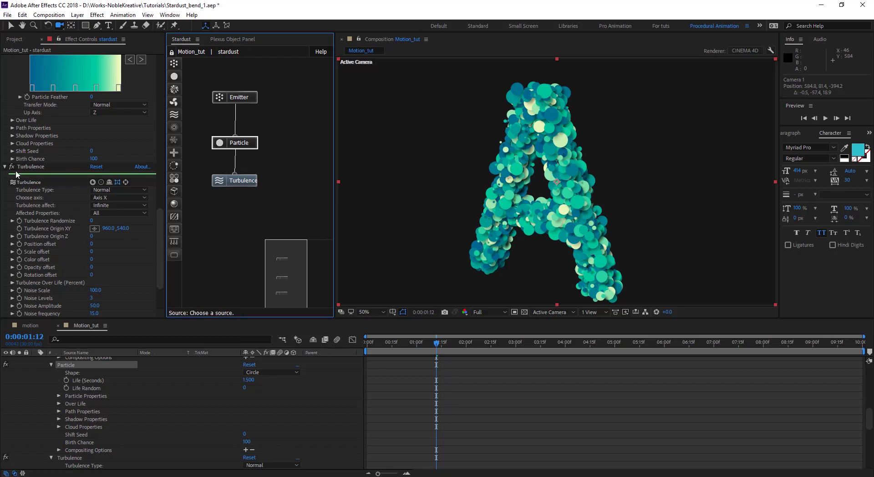
pyautogui.press('space')
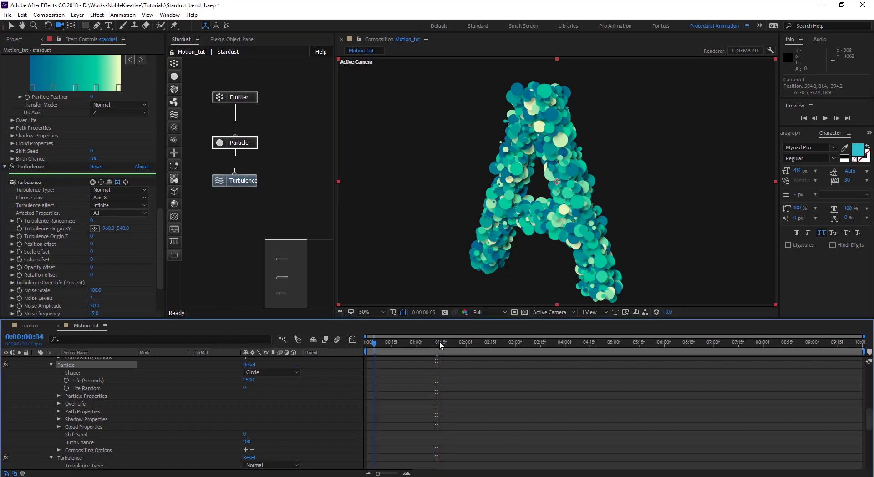
pyautogui.moveTo(505, 342); pyautogui.dragTo(461, 348)
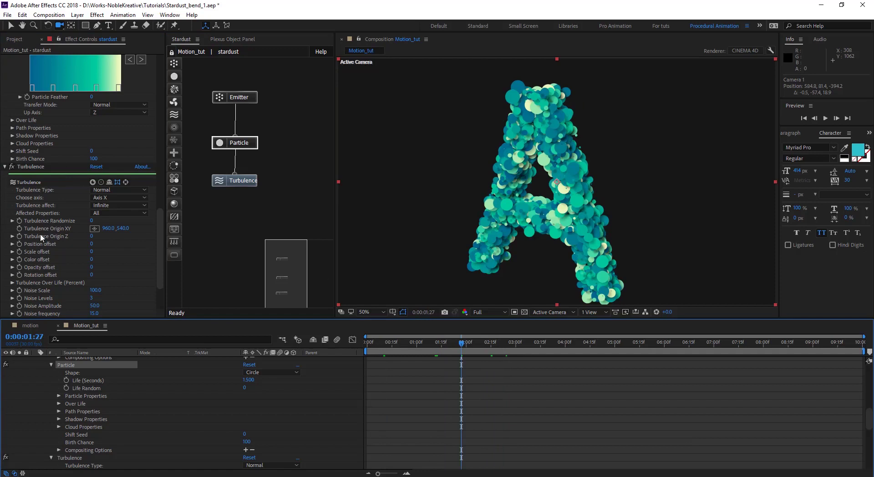
pyautogui.scroll(-1, 42, 236)
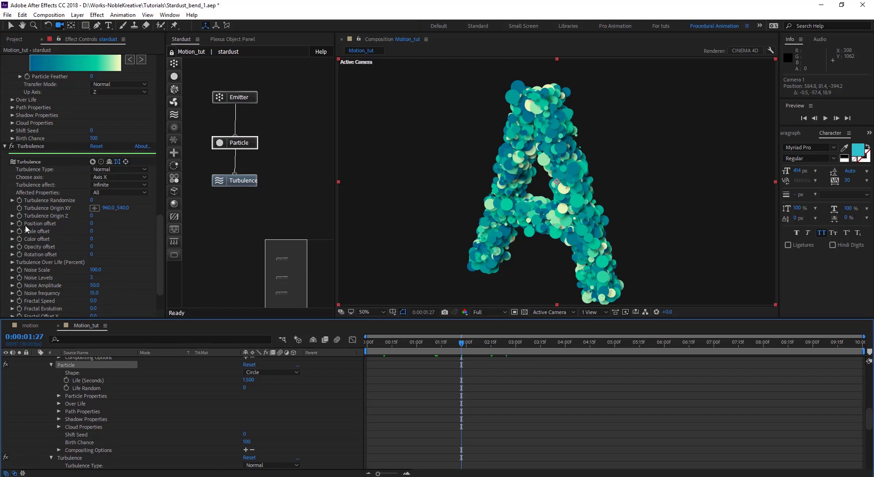
pyautogui.click(92, 223)
pyautogui.write('50')
pyautogui.press('Return')
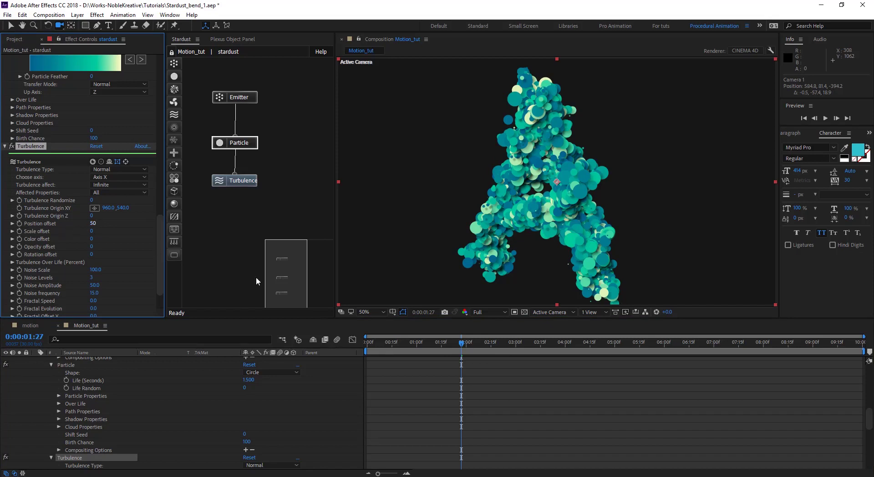
pyautogui.moveTo(449, 343); pyautogui.dragTo(431, 351)
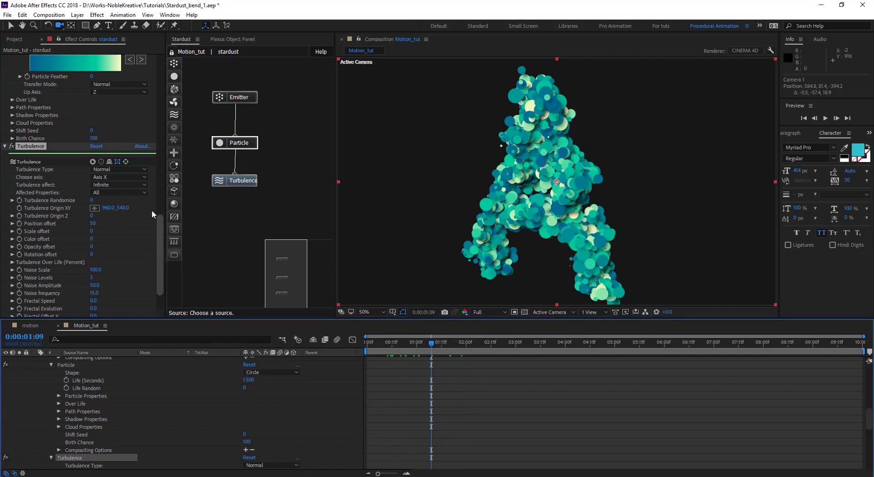
# Step: Try turbulence axes Y and Z, settle on Normal, and lower Position offset to about 13
pyautogui.click(111, 176)
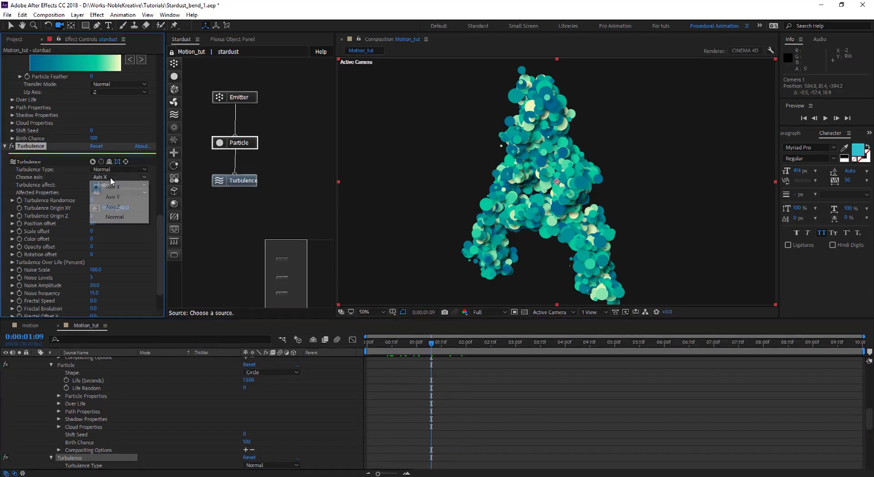
pyautogui.click(121, 197)
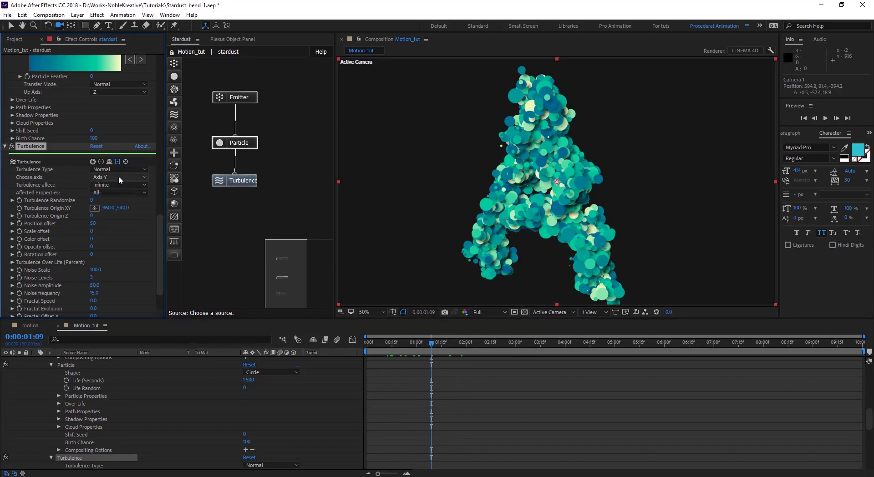
pyautogui.click(119, 177)
pyautogui.click(129, 208)
pyautogui.click(116, 177)
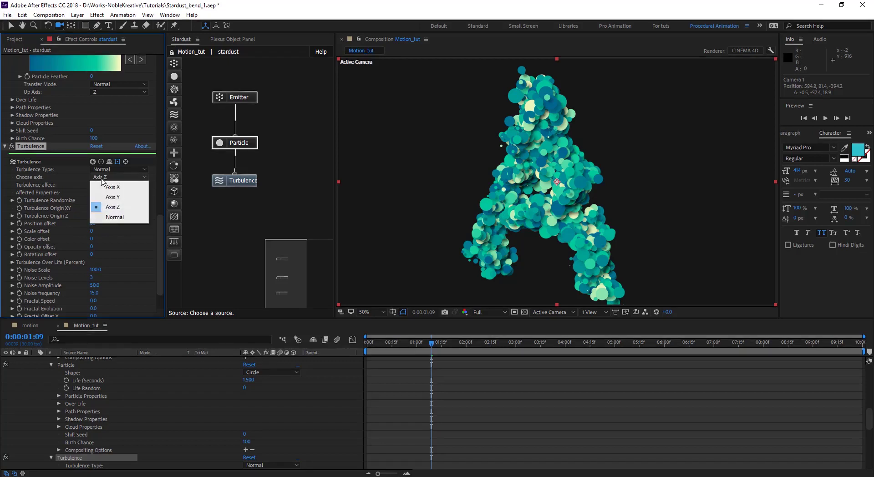
pyautogui.click(115, 217)
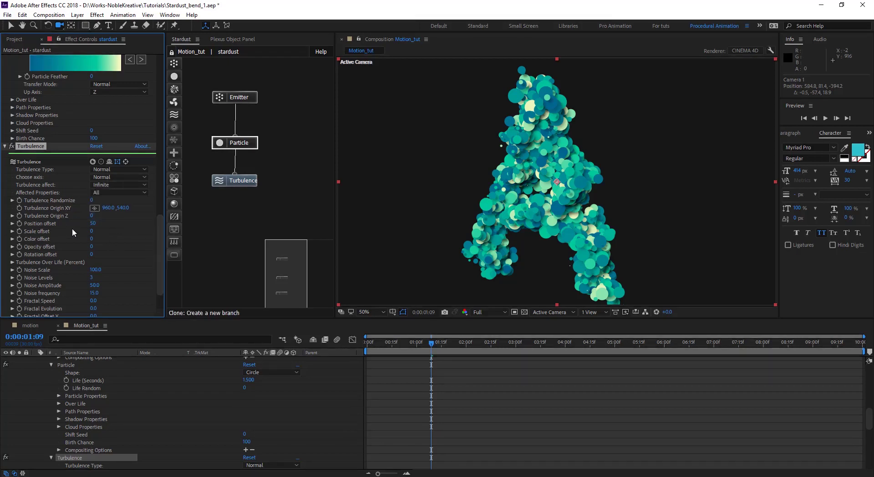
pyautogui.click(97, 223)
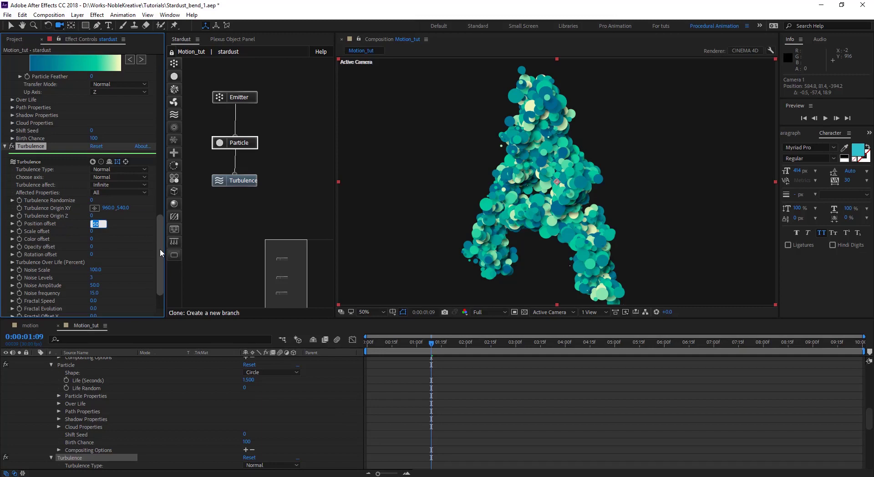
pyautogui.write('10')
pyautogui.press('Return')
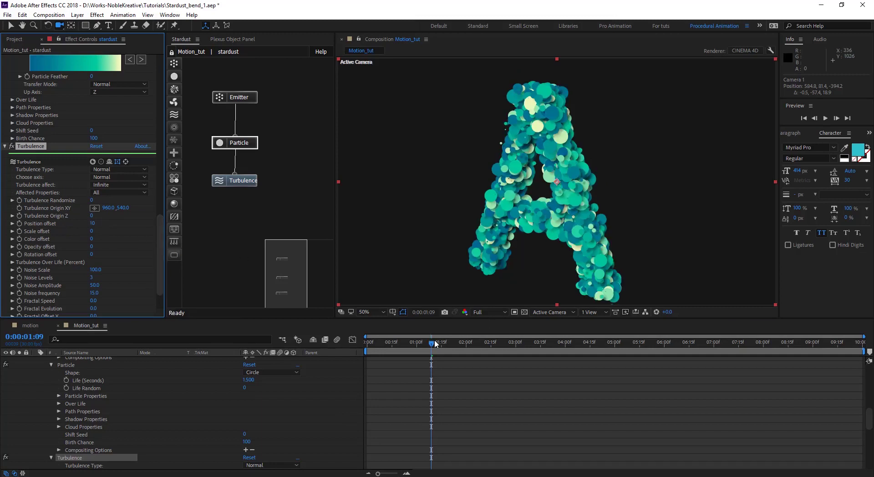
pyautogui.moveTo(434, 344)
pyautogui.mouseDown()
pyautogui.moveTo(397, 347)
pyautogui.moveTo(433, 348)
pyautogui.mouseUp()
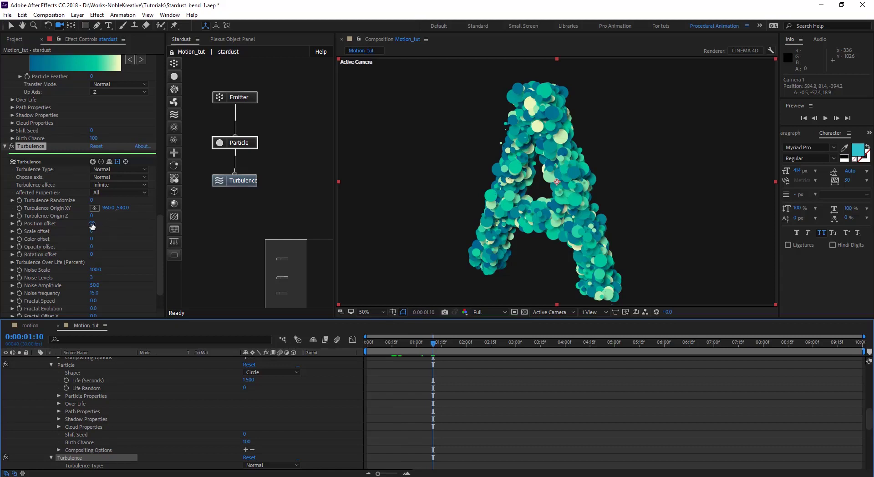
pyautogui.moveTo(92, 222); pyautogui.dragTo(96, 225)
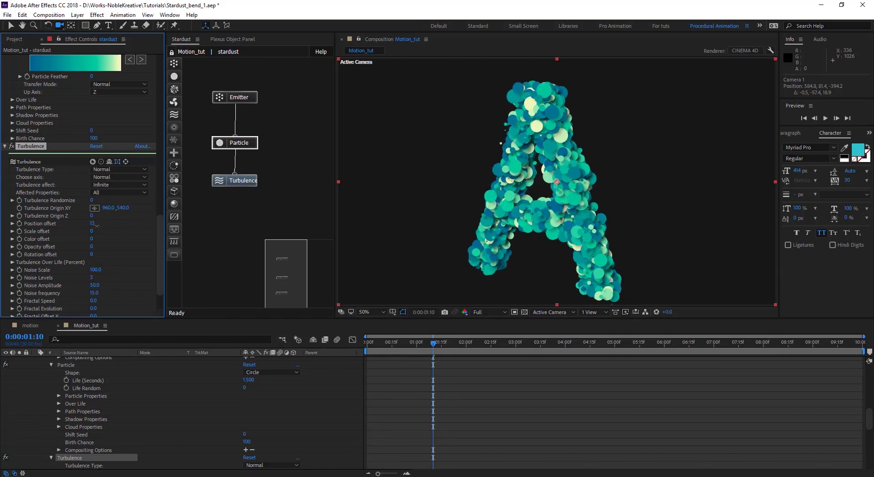
# Step: Compare the letter with Turbulence off and on, then orbit the camera to view it side-on
pyautogui.click(12, 147)
pyautogui.click(12, 146)
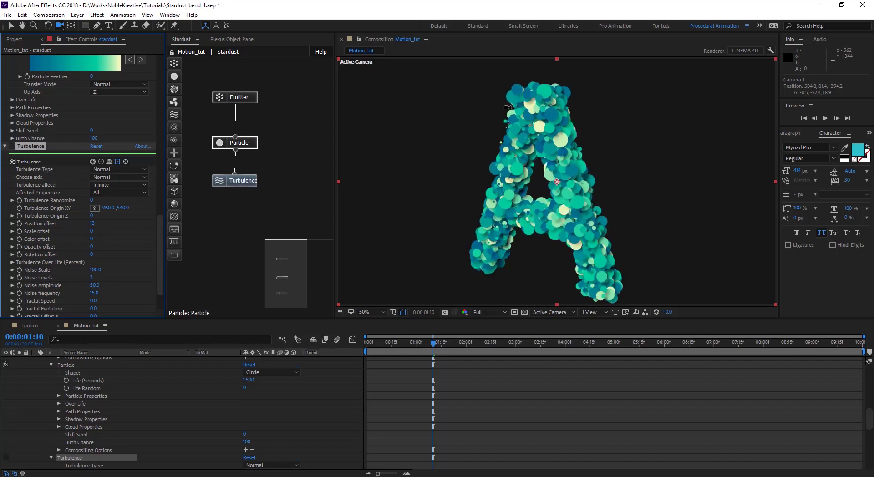
pyautogui.click(12, 146)
pyautogui.click(12, 146)
pyautogui.moveTo(478, 201); pyautogui.dragTo(617, 178)
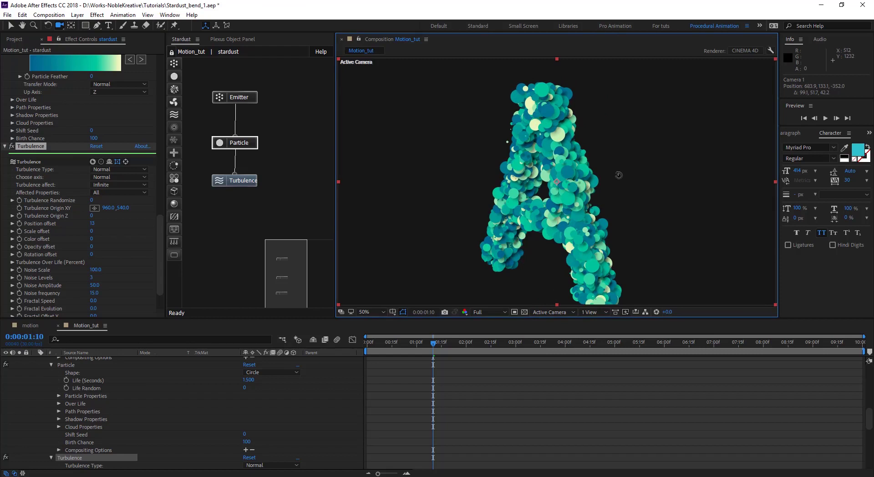
pyautogui.scroll(-2, 8, 255)
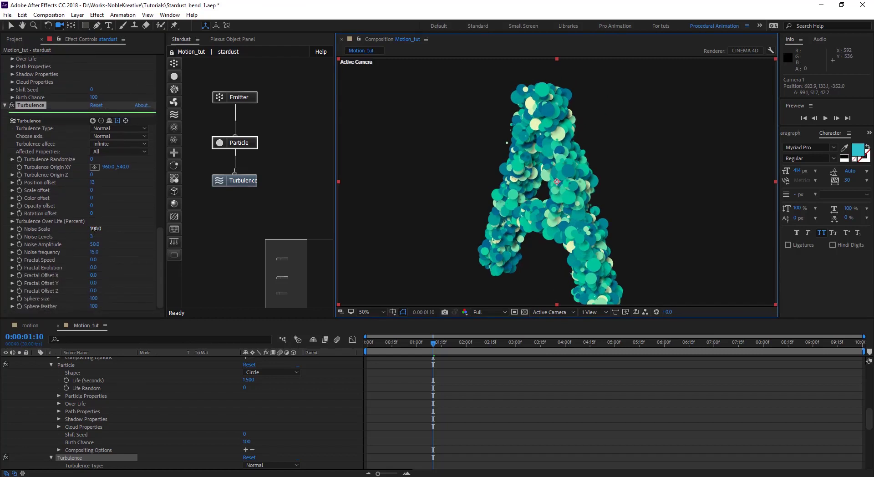
# Step: Set Turbulence Noise Scale 100, Noise Amplitude 50 and Noise frequency 15
pyautogui.moveTo(91, 228); pyautogui.dragTo(88, 230)
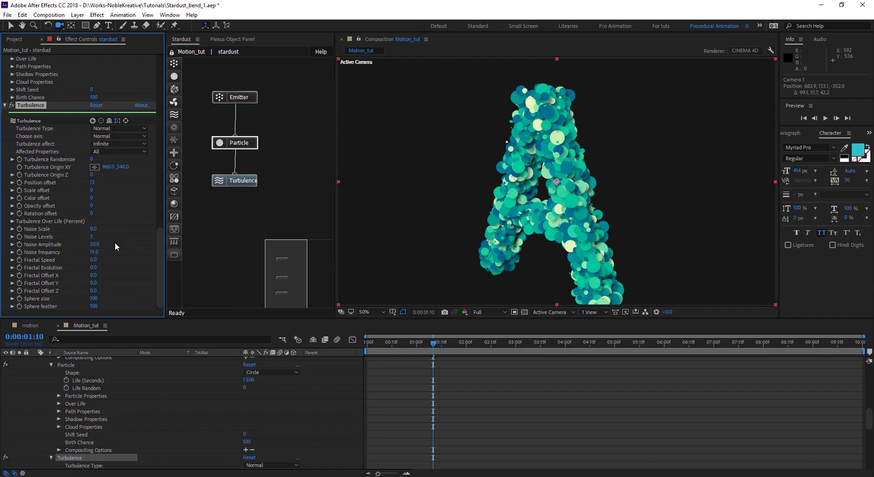
pyautogui.moveTo(93, 228); pyautogui.dragTo(128, 226)
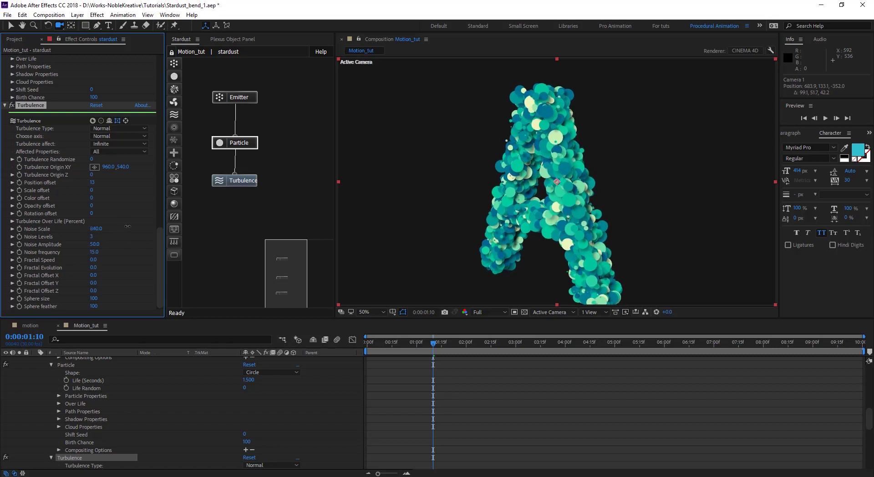
pyautogui.hotkey('ctrl', 'z')
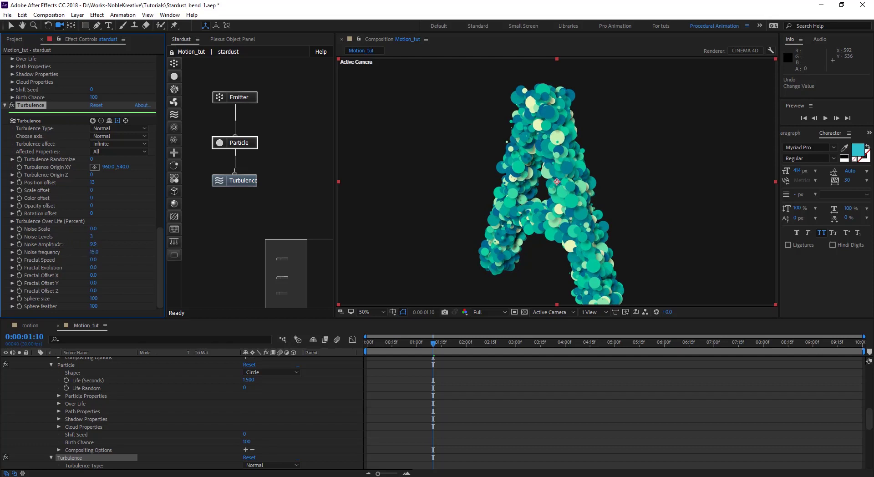
pyautogui.click(94, 229)
pyautogui.press('Return')
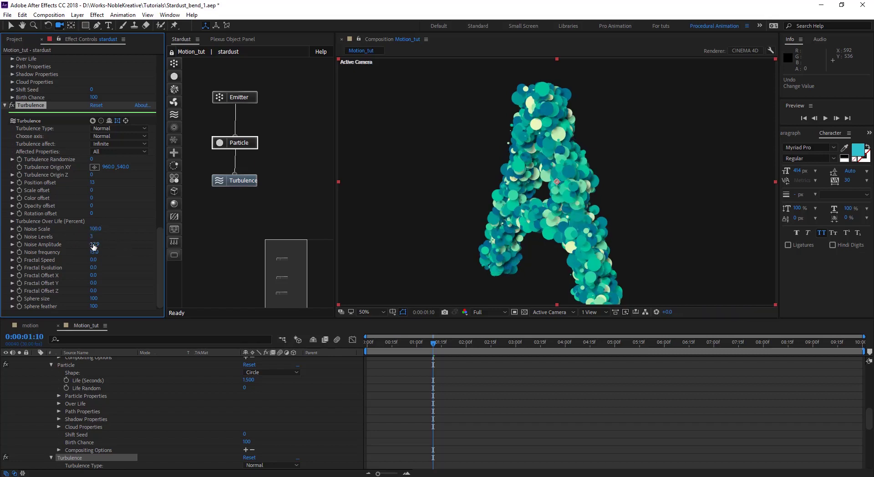
pyautogui.moveTo(94, 245)
pyautogui.mouseDown()
pyautogui.moveTo(120, 243)
pyautogui.moveTo(97, 253)
pyautogui.moveTo(102, 247)
pyautogui.mouseUp()
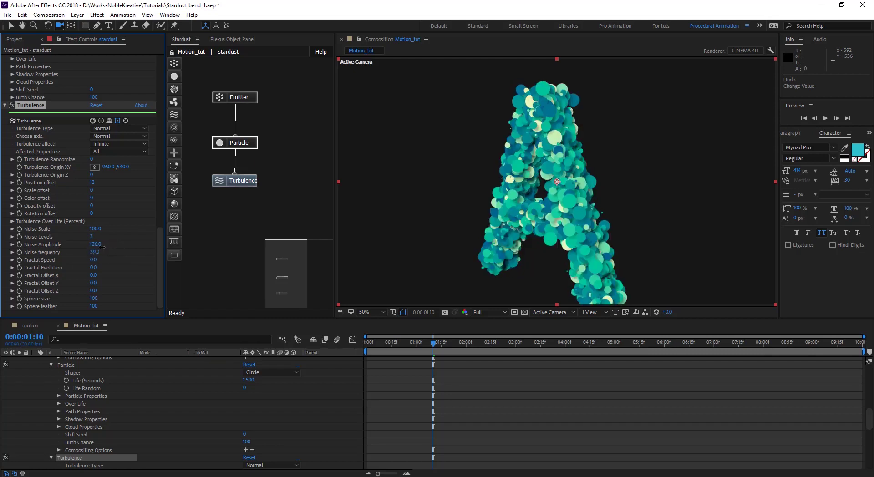
pyautogui.click(95, 252)
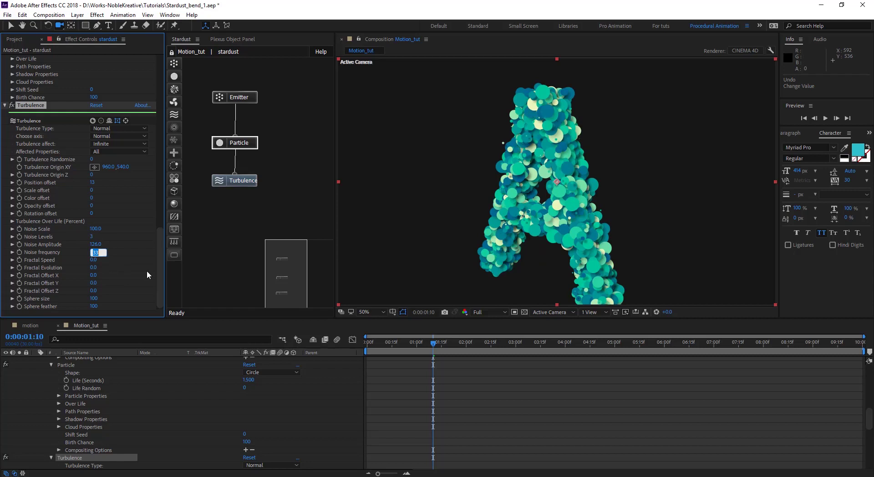
pyautogui.write('15')
pyautogui.press('Return')
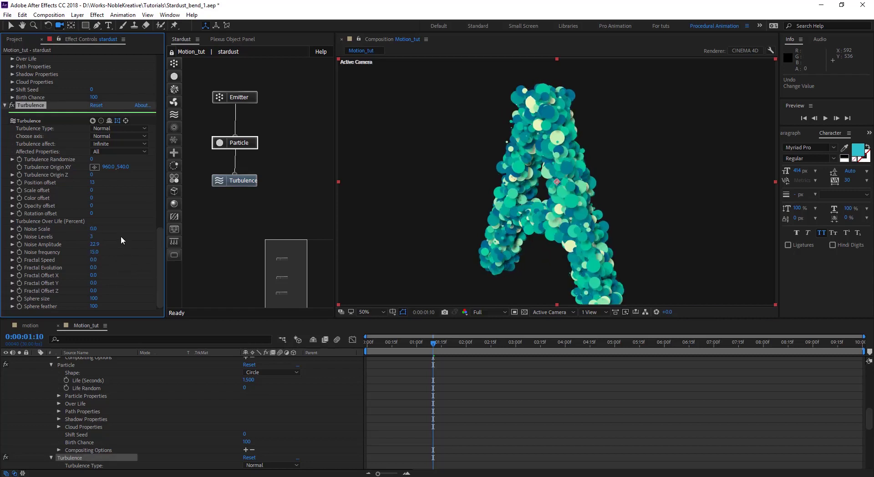
# Step: Confirm Noise Scale 100 and attach a new Field node below Turbulence in the Stardust graph
pyautogui.click(97, 226)
pyautogui.write('100')
pyautogui.press('Return')
pyautogui.click(245, 205)
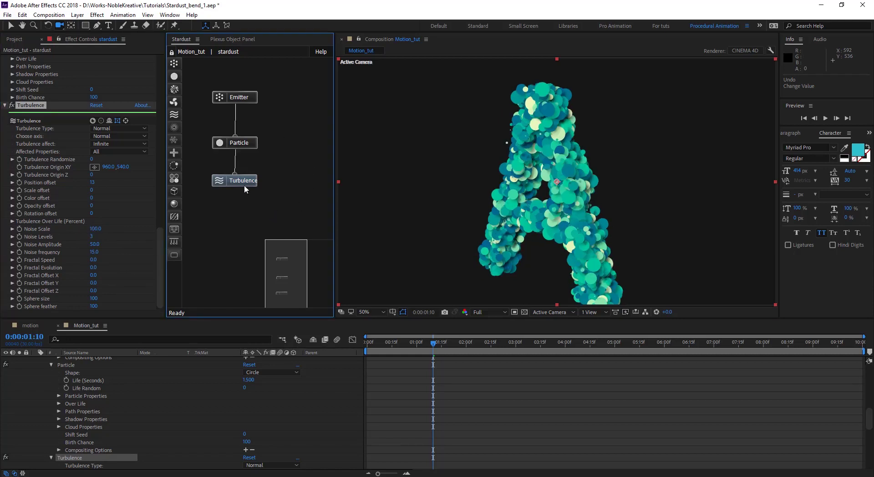
pyautogui.click(244, 183)
pyautogui.click(174, 127)
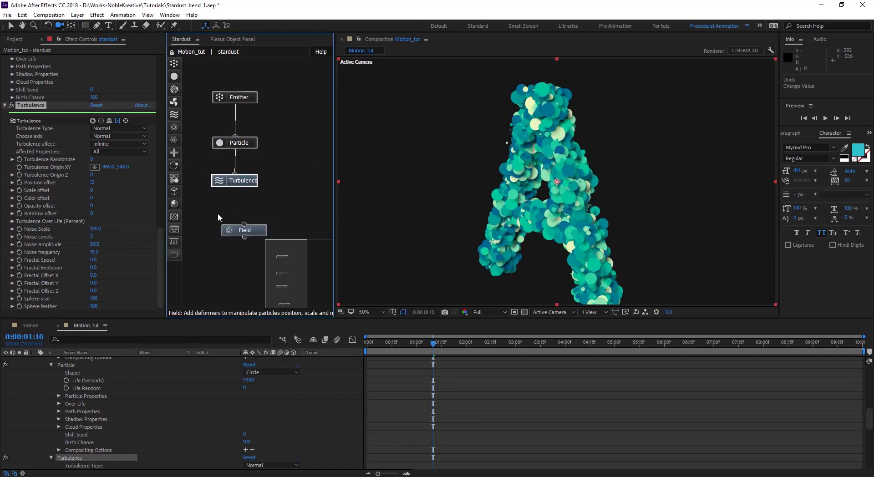
pyautogui.click(239, 211)
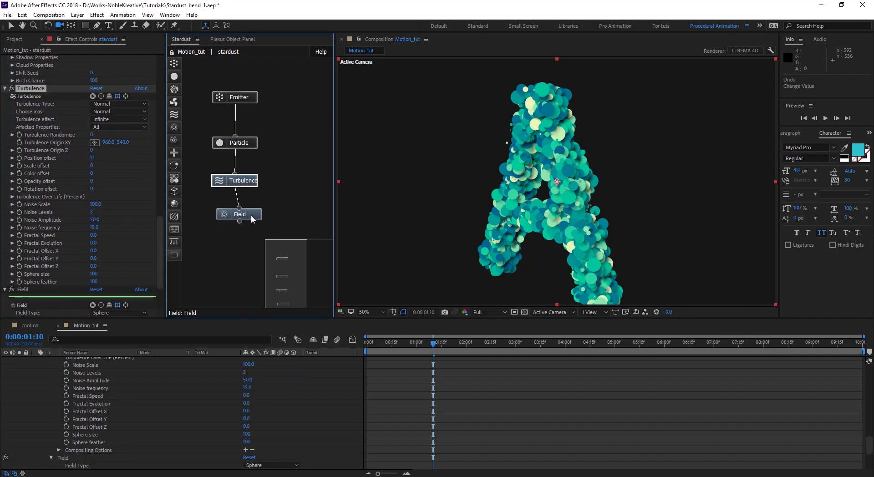
pyautogui.moveTo(239, 214); pyautogui.dragTo(236, 212)
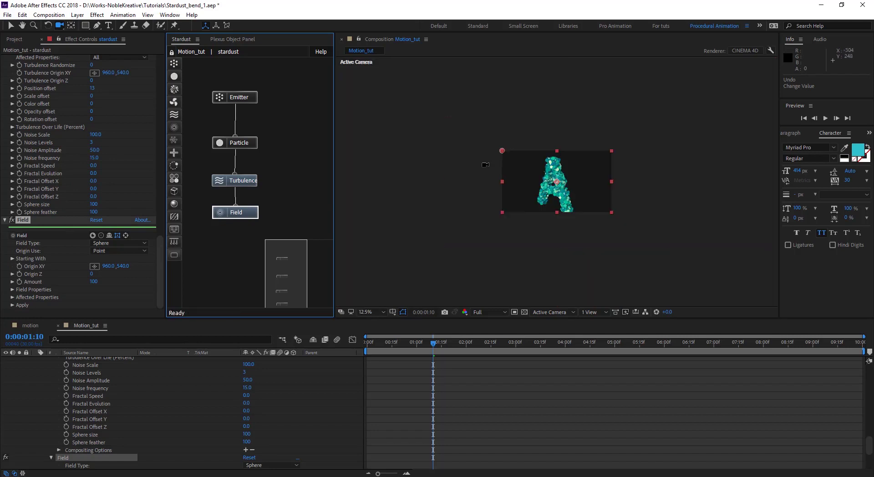
# Step: Keep the Field type as Sphere and move its Origin XY to 1341, 226
pyautogui.press(',')
pyautogui.press(',')
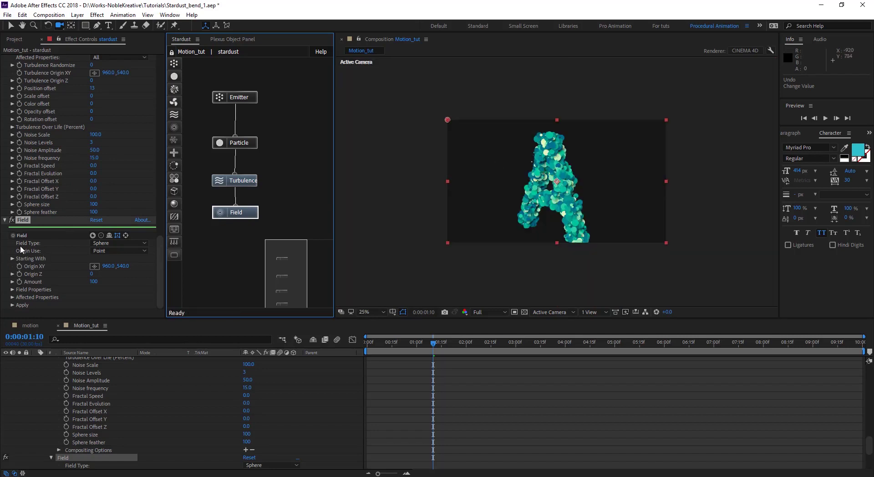
pyautogui.click(121, 243)
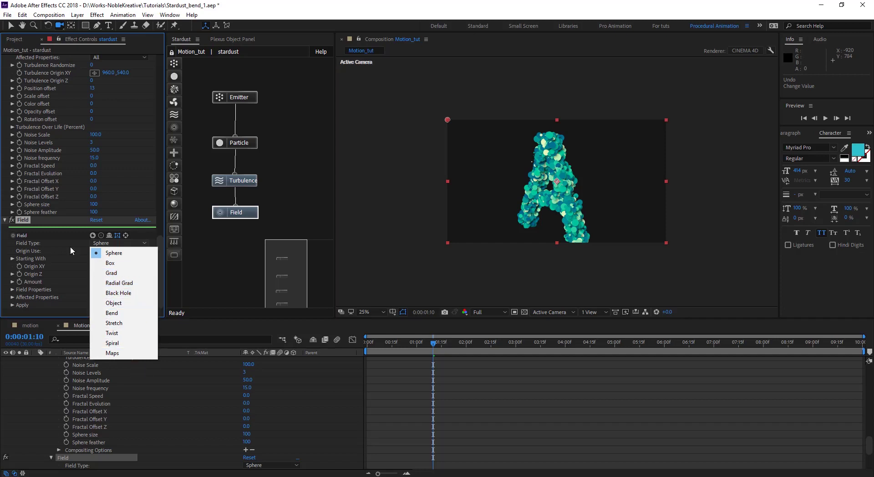
pyautogui.click(51, 245)
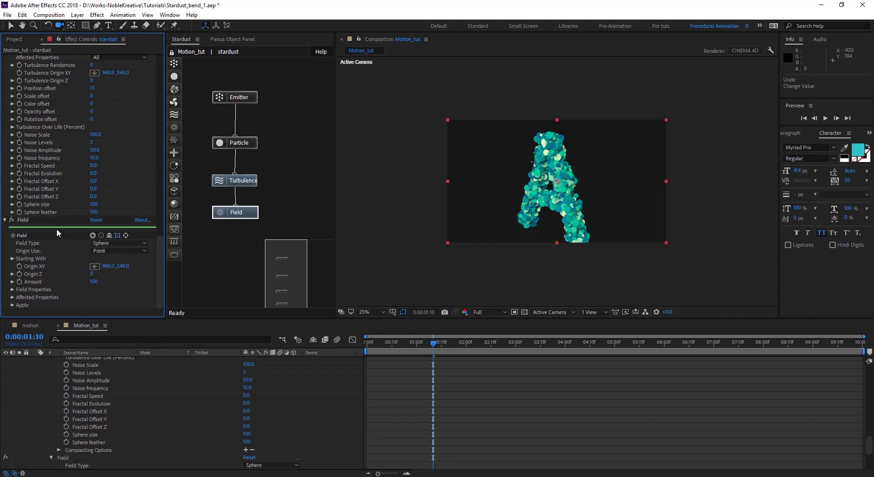
pyautogui.click(118, 236)
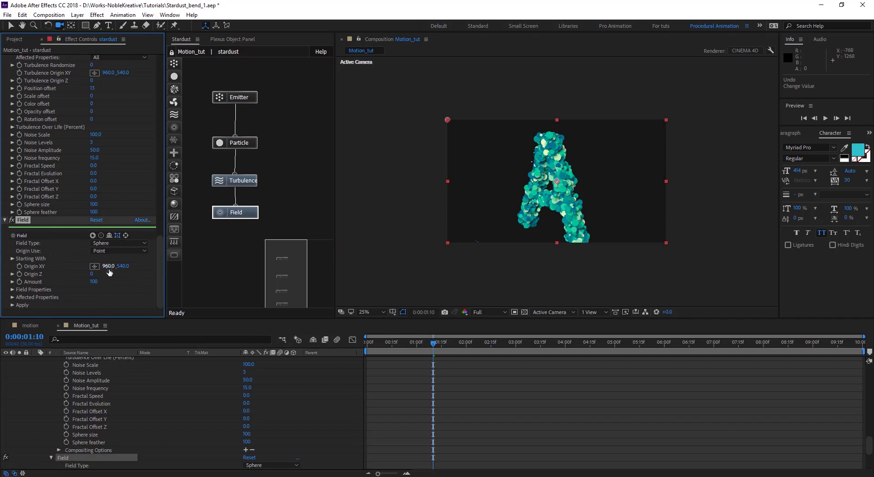
pyautogui.moveTo(58, 265); pyautogui.dragTo(170, 265)
pyautogui.press('.')
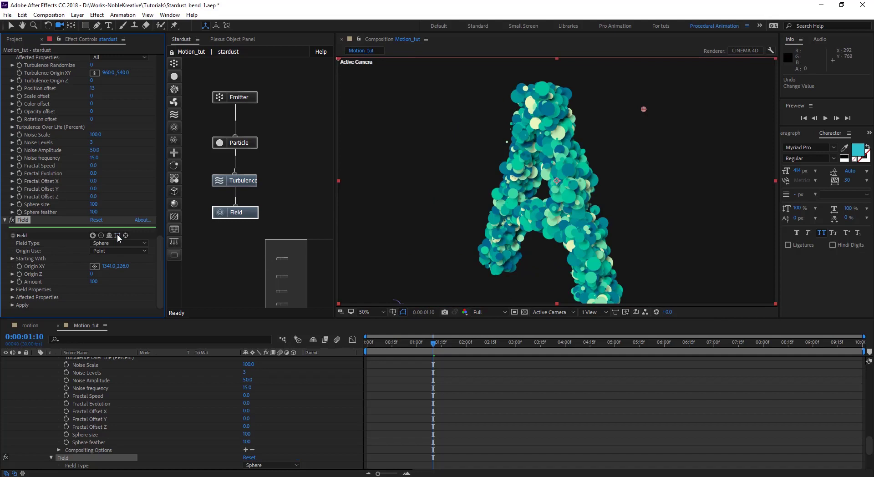
# Step: Shift the Sphere field origin X to 767 and turn the camera to face the letter A
pyautogui.press(',')
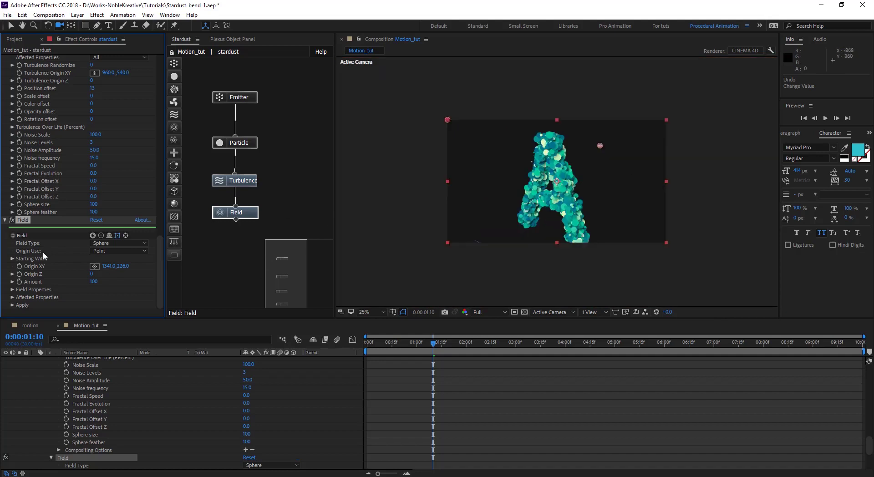
pyautogui.click(124, 245)
pyautogui.click(73, 254)
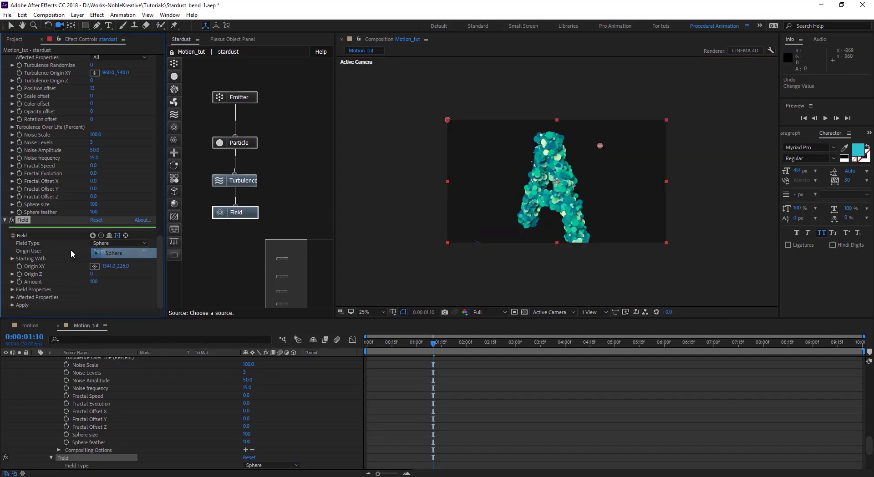
pyautogui.moveTo(568, 191); pyautogui.dragTo(629, 179)
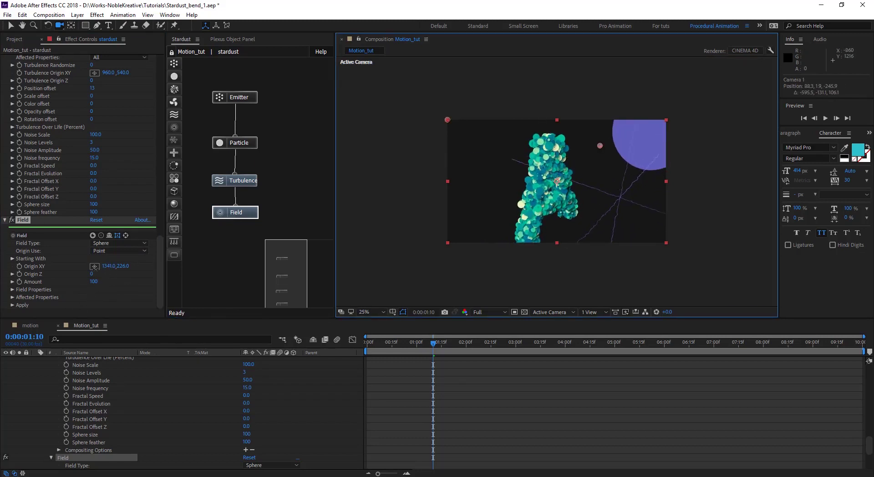
pyautogui.moveTo(107, 266)
pyautogui.mouseDown()
pyautogui.moveTo(63, 266)
pyautogui.moveTo(104, 266)
pyautogui.moveTo(70, 278)
pyautogui.moveTo(104, 270)
pyautogui.mouseUp()
pyautogui.moveTo(593, 196); pyautogui.dragTo(566, 188)
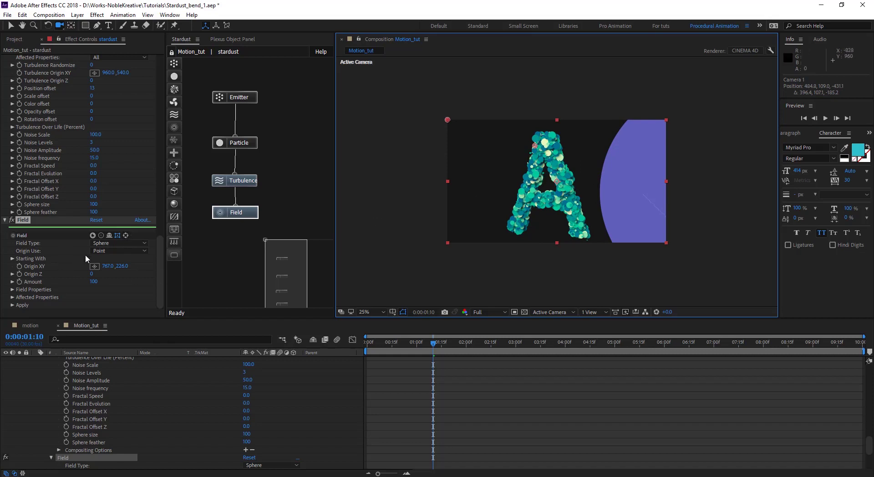
# Step: Change the Field type to Bend, bending around Axis X with Bend Amount 63
pyautogui.click(111, 243)
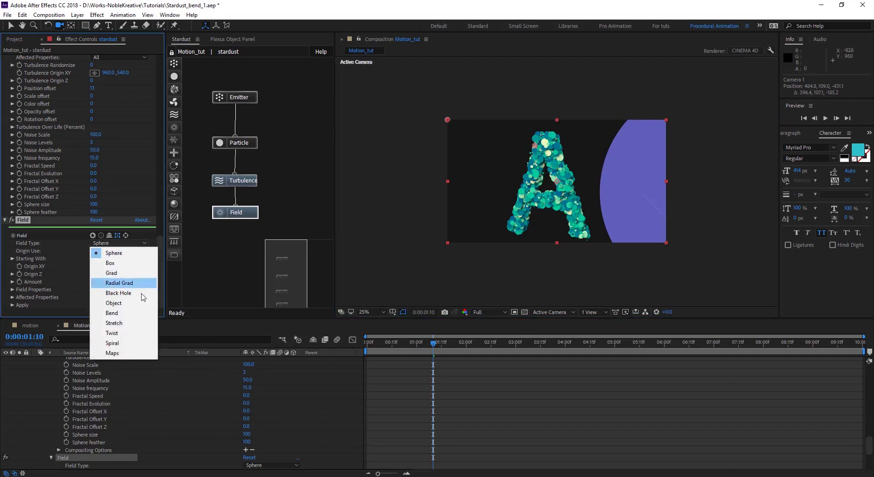
pyautogui.click(112, 313)
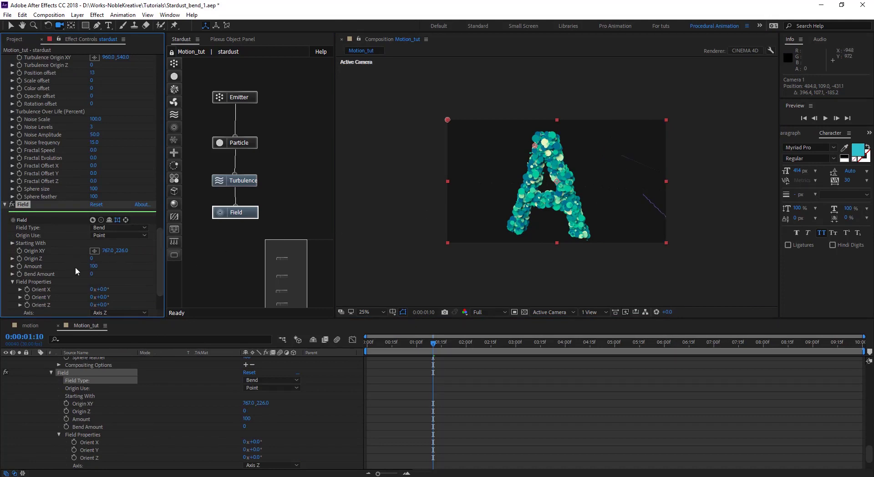
pyautogui.click(91, 274)
pyautogui.moveTo(94, 274); pyautogui.dragTo(123, 277)
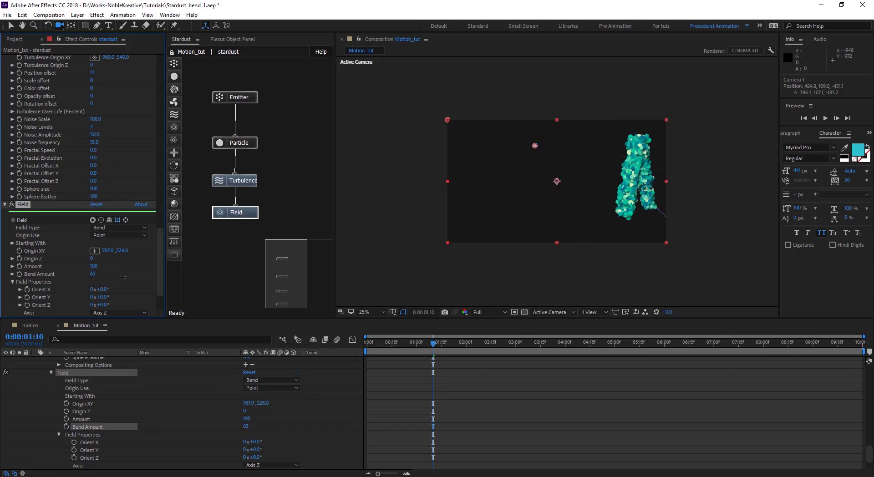
pyautogui.moveTo(657, 176); pyautogui.dragTo(541, 179)
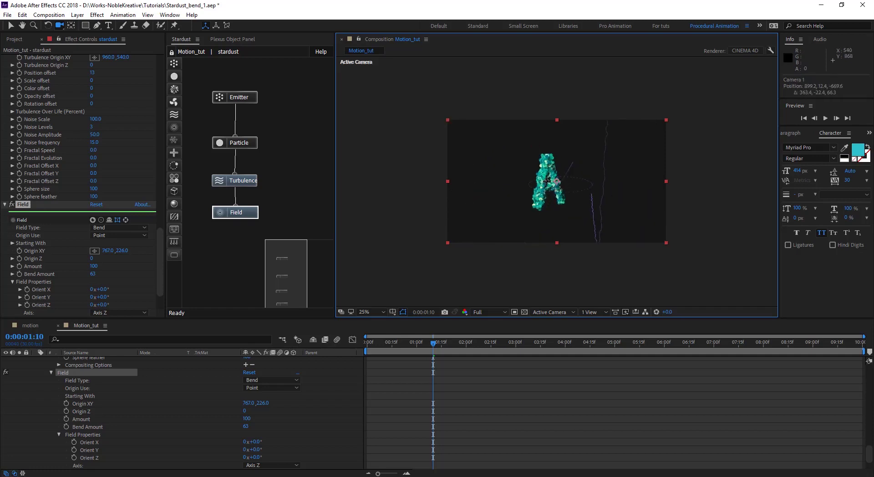
pyautogui.click(126, 312)
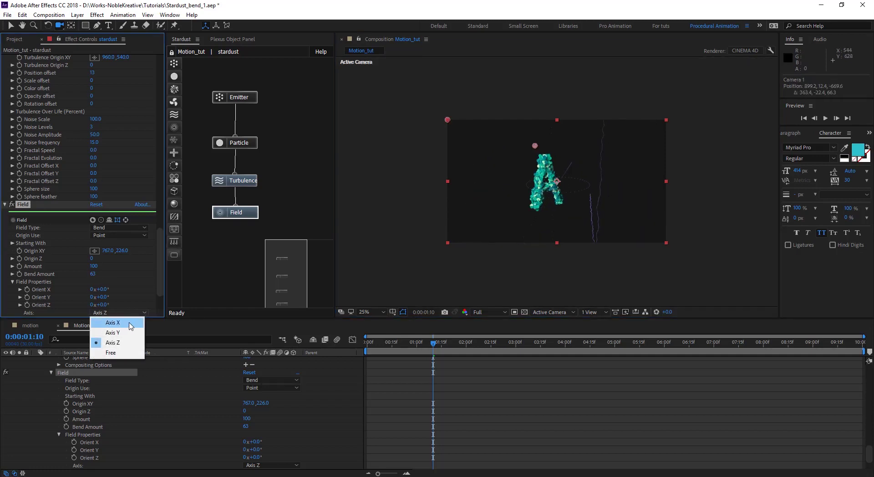
pyautogui.click(113, 323)
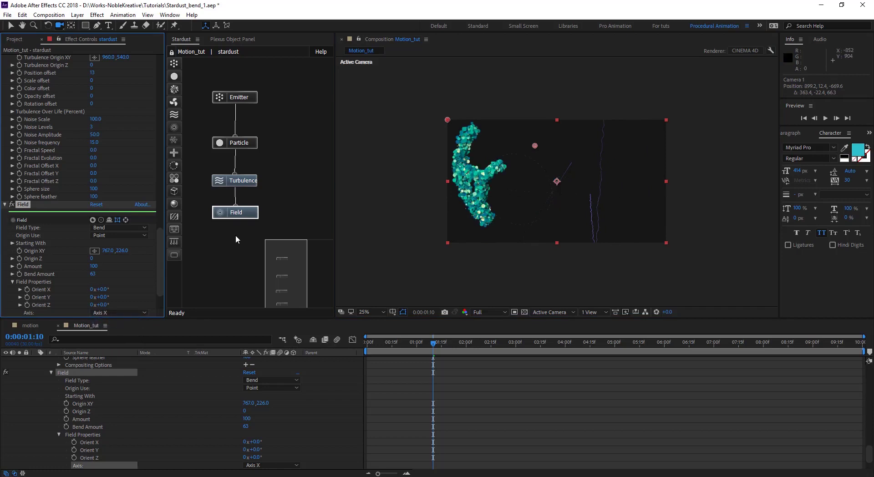
pyautogui.moveTo(93, 274); pyautogui.dragTo(128, 253)
# Step: Reset the Field Origin XY to 960, 540 and return Bend Amount to 0
pyautogui.rightClick(47, 251)
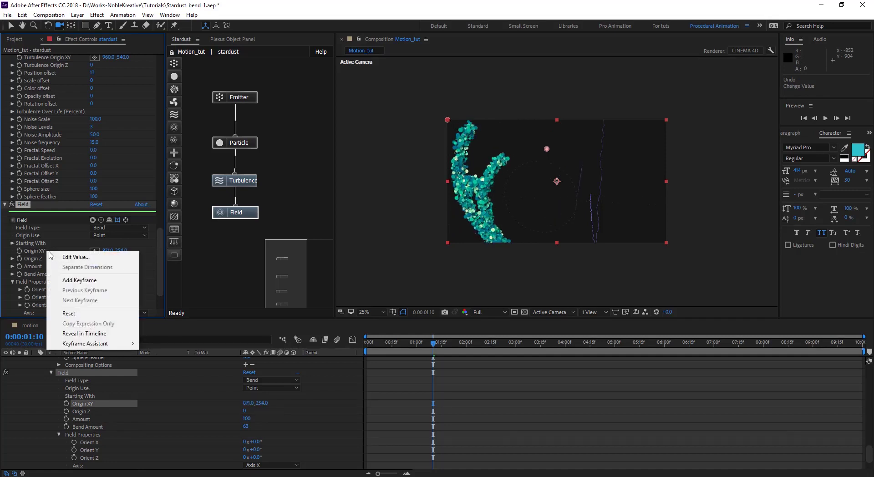
pyautogui.click(79, 312)
pyautogui.click(543, 275)
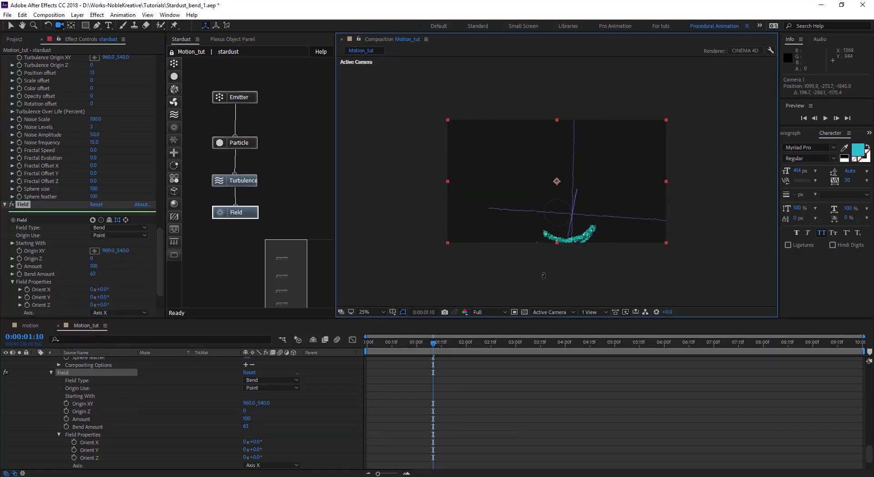
pyautogui.moveTo(543, 275); pyautogui.dragTo(523, 268)
pyautogui.moveTo(92, 273); pyautogui.dragTo(86, 265)
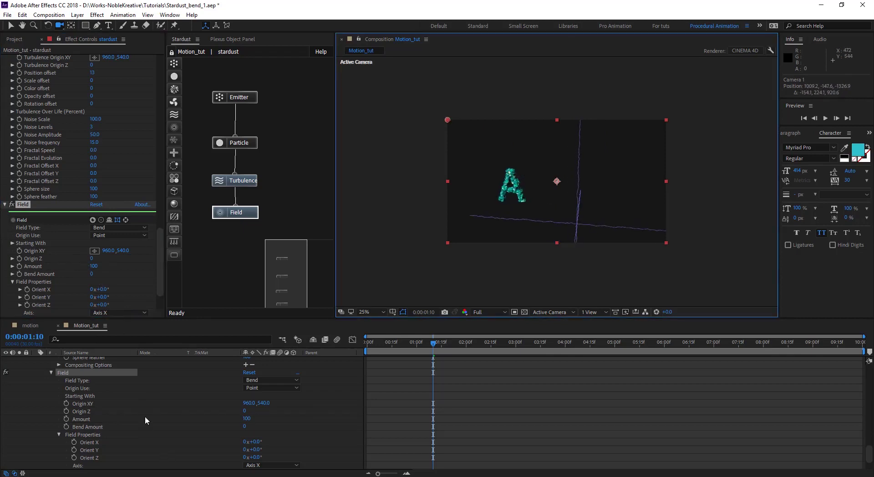
pyautogui.scroll(10, 97, 393)
# Step: Briefly show and reposition the A text layer with safe guides on, then hide it again
pyautogui.click(88, 374)
pyautogui.press('Return')
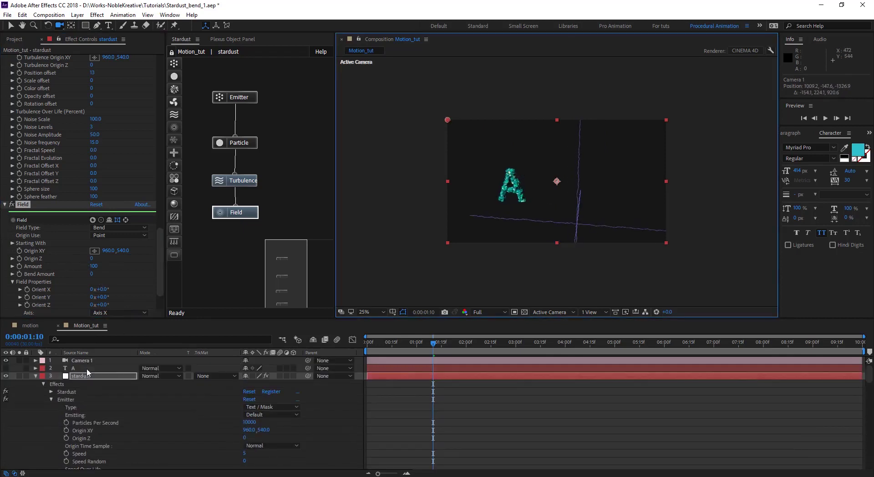
pyautogui.click(98, 367)
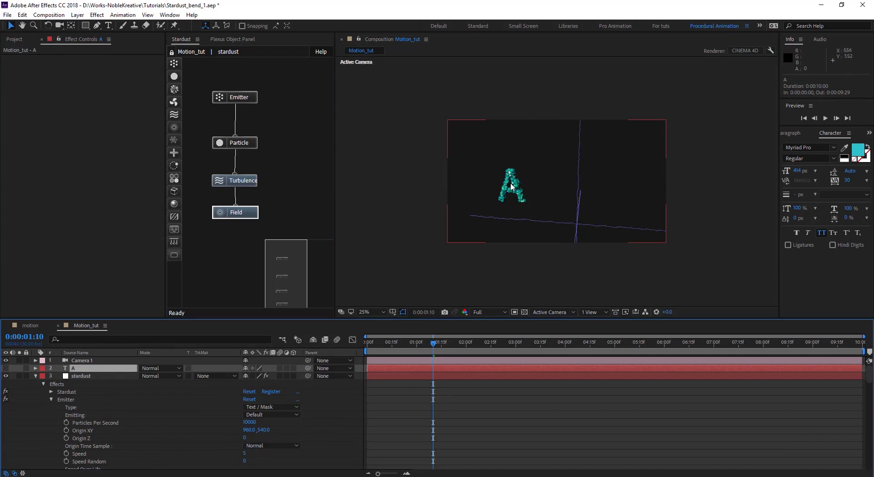
pyautogui.press('v')
pyautogui.moveTo(514, 187); pyautogui.dragTo(561, 182)
pyautogui.click(393, 312)
pyautogui.click(403, 321)
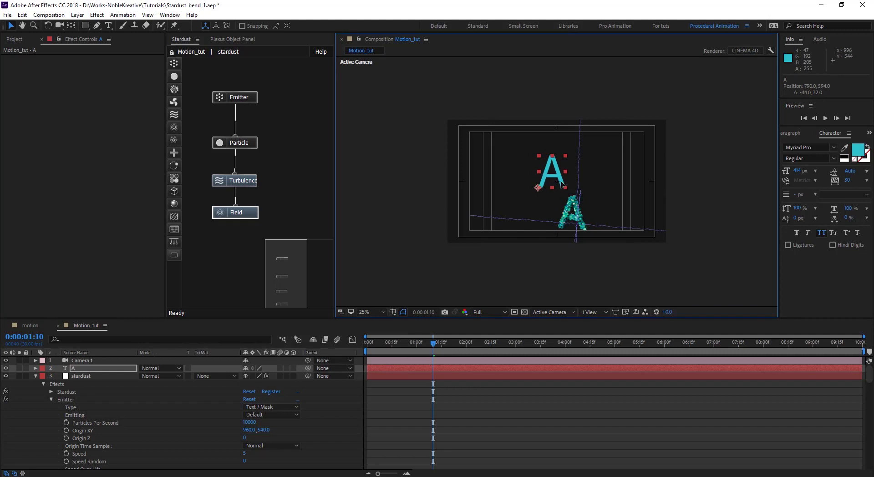
pyautogui.click(6, 367)
# Step: Orbit the camera closer so the particle A fills most of the frame
pyautogui.click(598, 206)
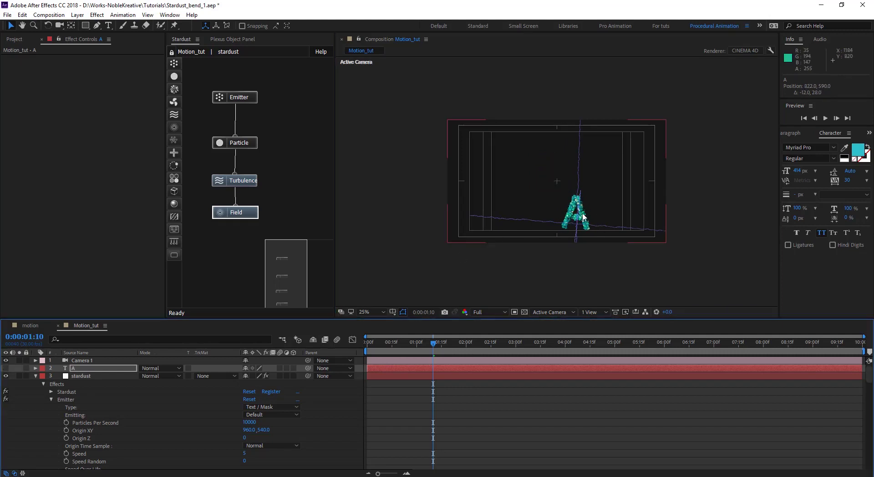
pyautogui.press('c')
pyautogui.moveTo(583, 217); pyautogui.dragTo(532, 196)
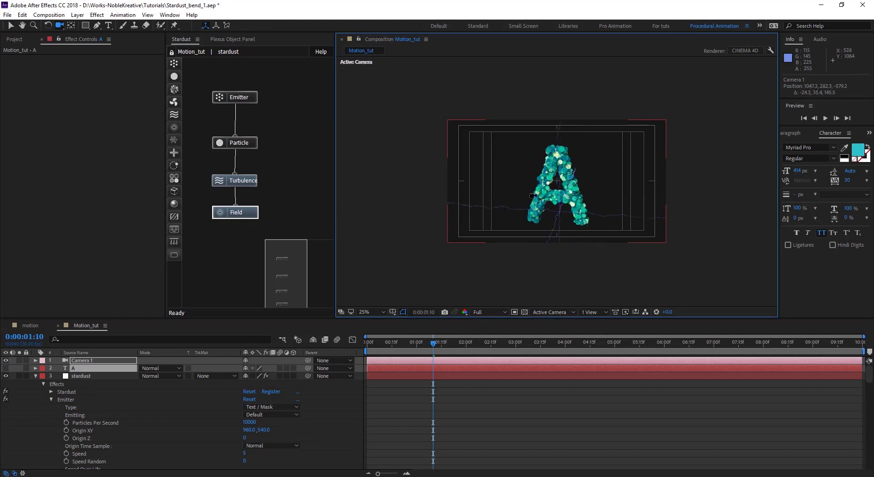
# Step: Try a higher Bend Amount and undo it, then preview the MOTION bend in the motion composition
pyautogui.click(91, 375)
pyautogui.scroll(-10, 48, 250)
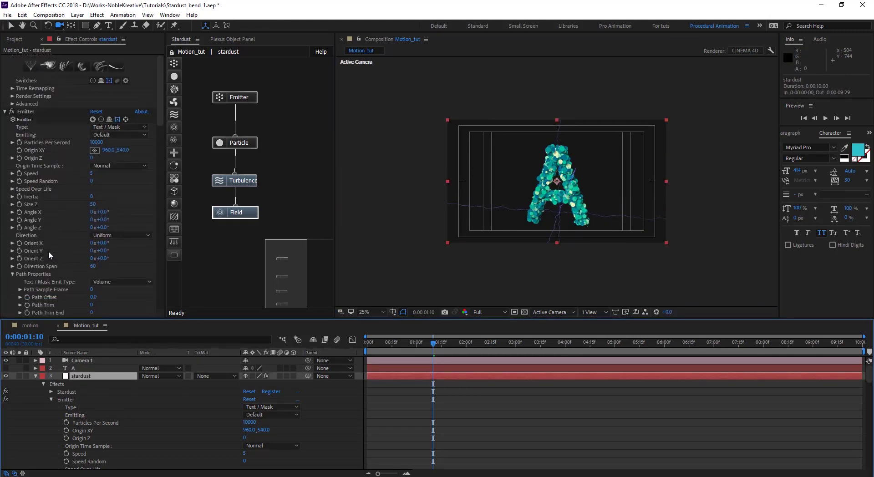
pyautogui.scroll(-15, 21, 238)
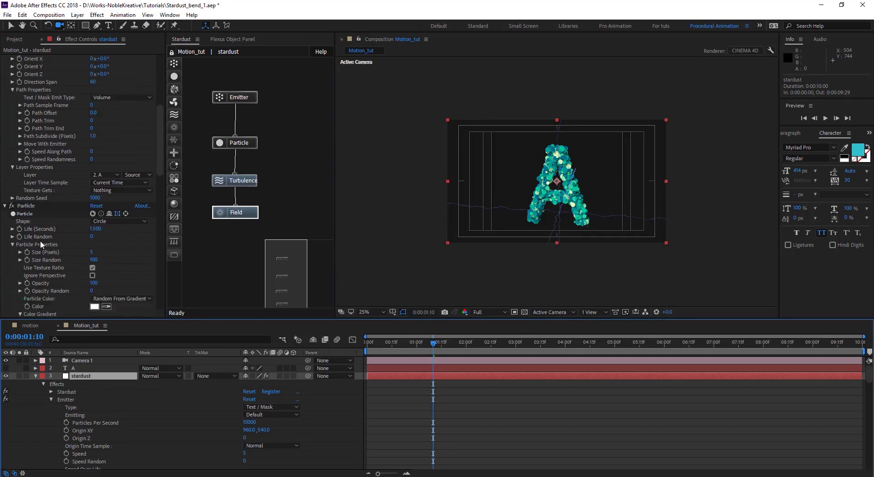
pyautogui.scroll(-5, 42, 249)
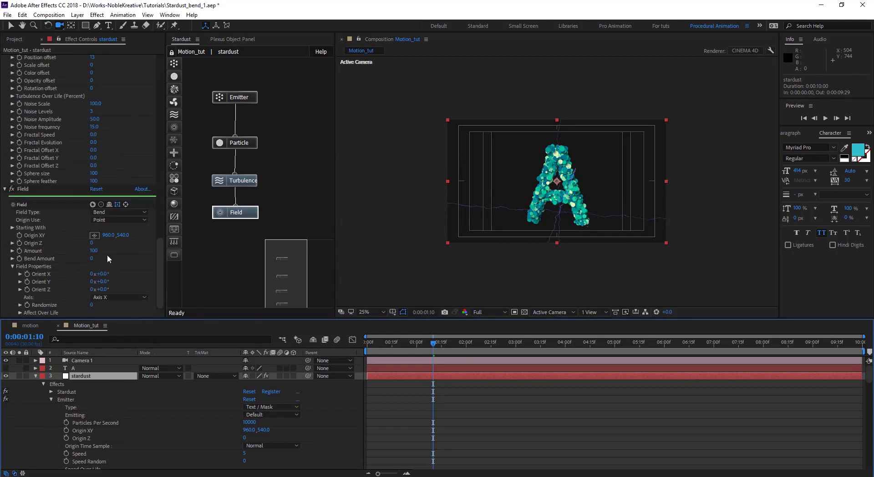
pyautogui.moveTo(93, 258); pyautogui.dragTo(480, 262)
pyautogui.hotkey('ctrl', 'z')
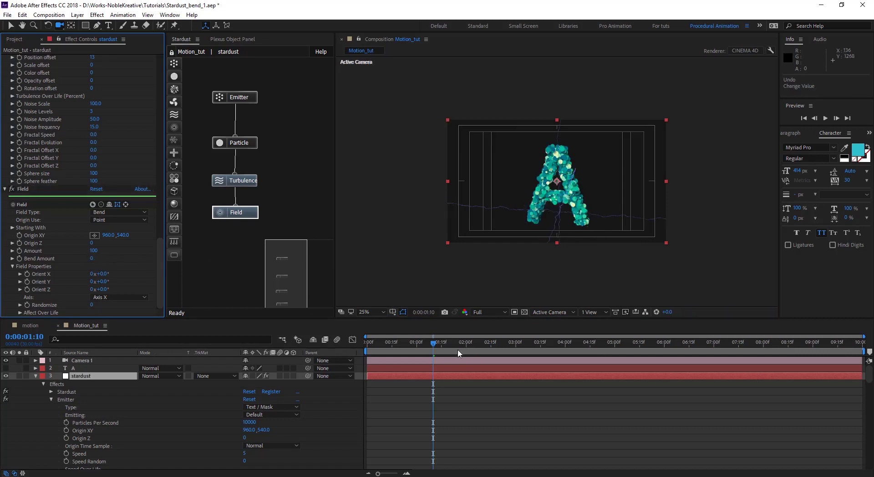
pyautogui.click(31, 326)
pyautogui.moveTo(411, 342); pyautogui.dragTo(535, 345)
# Step: Keyframe Bend Amount at 516 at the start and 0 at 0:00:03:21
pyautogui.click(89, 324)
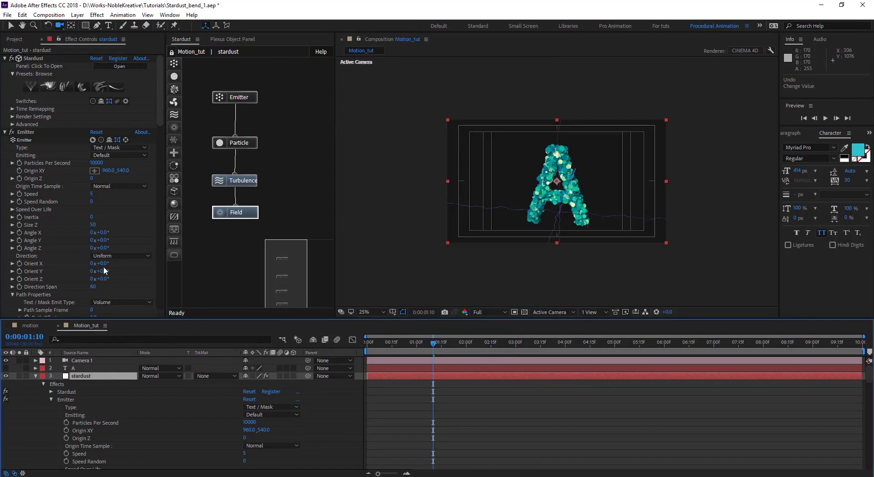
pyautogui.scroll(-5, 37, 273)
pyautogui.click(227, 212)
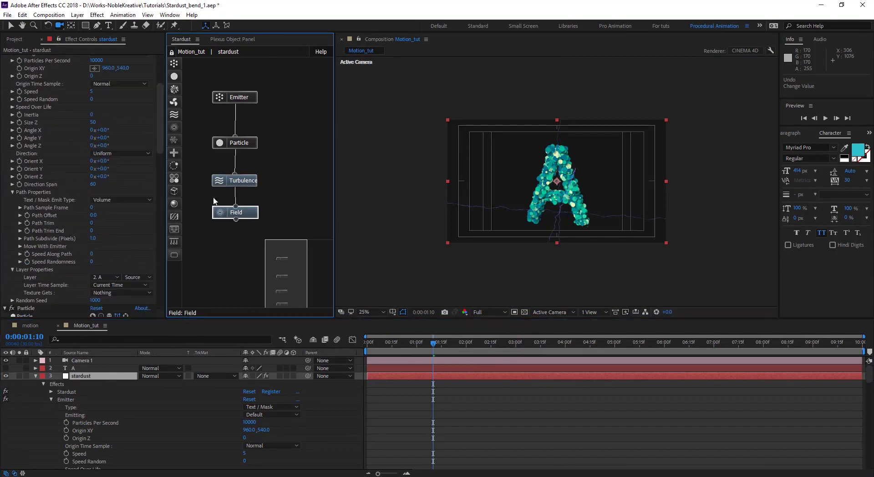
pyautogui.scroll(-1, 160, 255)
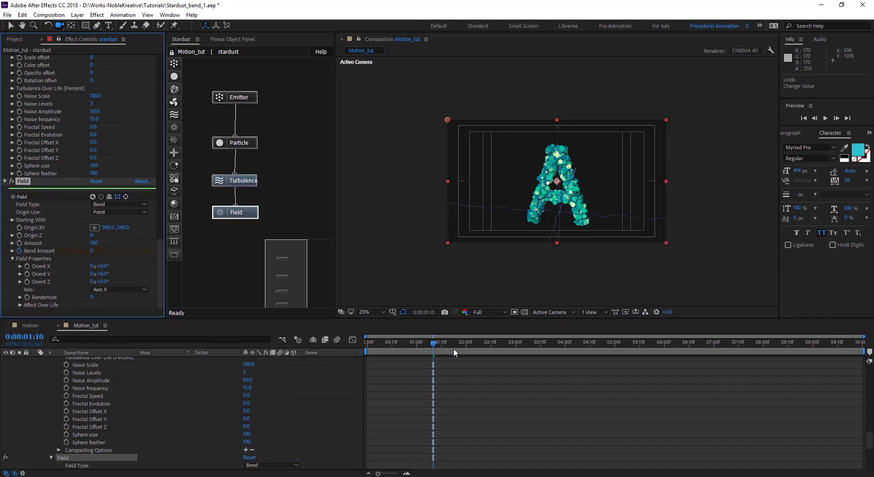
pyautogui.press('u')
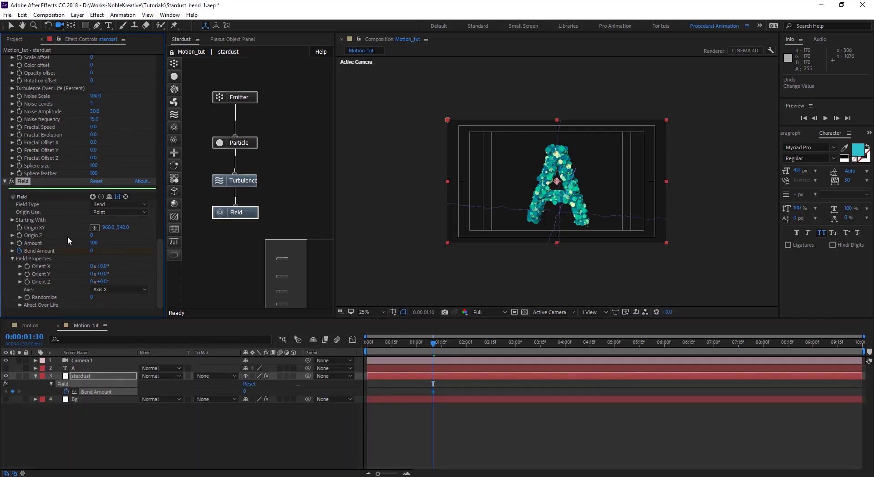
pyautogui.moveTo(94, 250); pyautogui.dragTo(328, 247)
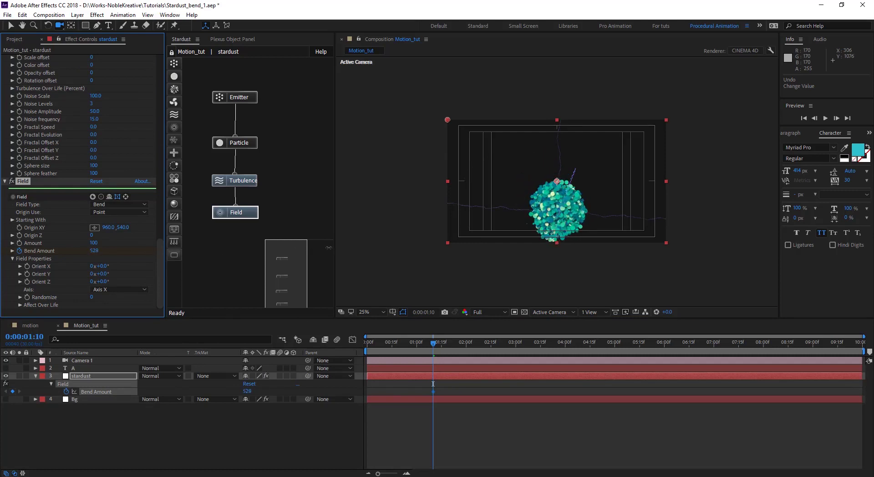
pyautogui.click(550, 342)
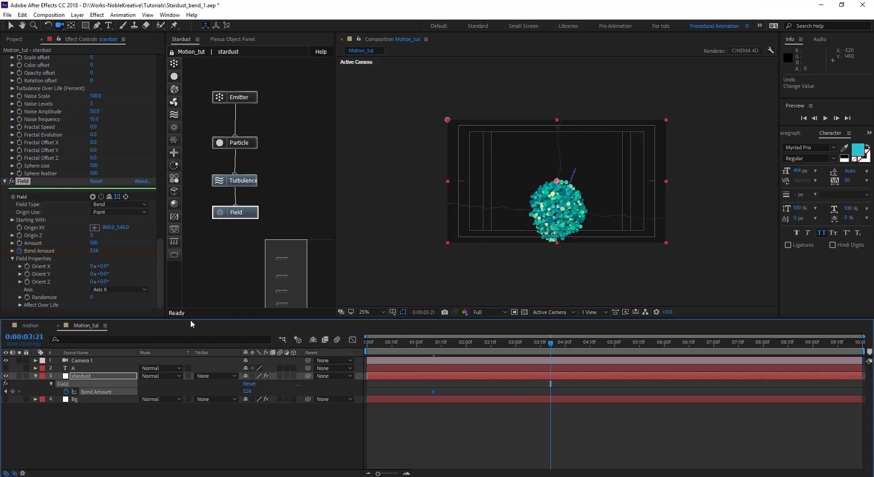
pyautogui.click(95, 251)
pyautogui.write('0')
pyautogui.press('Return')
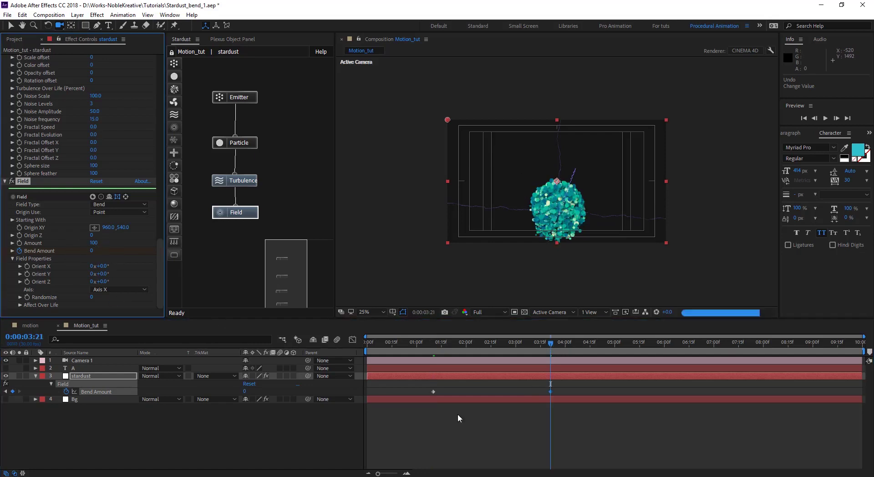
# Step: Shift the Bend Amount keyframes earlier, ending near 0:00:03:13, and preview the unbending
pyautogui.moveTo(553, 387); pyautogui.dragTo(417, 397)
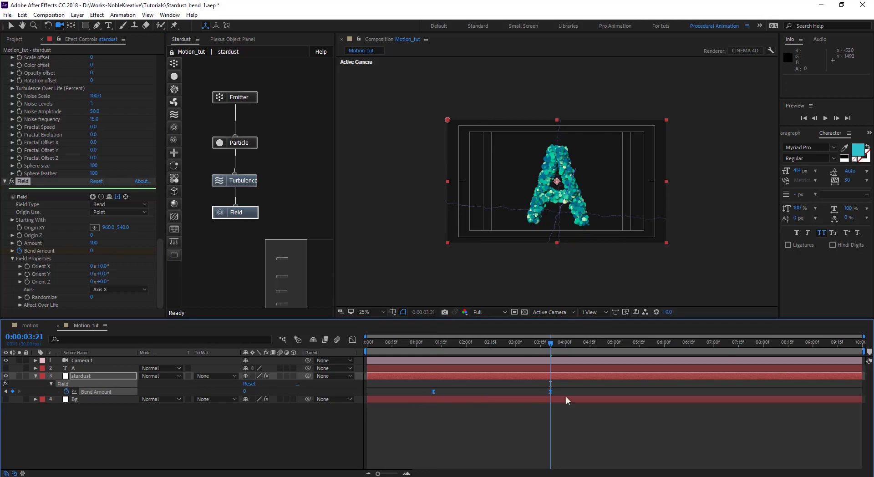
pyautogui.moveTo(547, 338); pyautogui.dragTo(436, 345)
pyautogui.moveTo(434, 394); pyautogui.dragTo(366, 399)
pyautogui.moveTo(438, 346); pyautogui.dragTo(386, 356)
pyautogui.press('space')
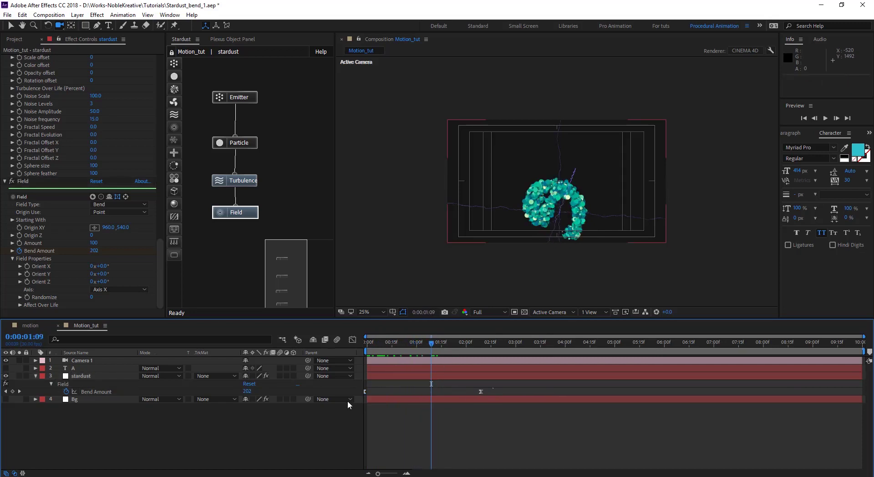
pyautogui.moveTo(480, 392); pyautogui.dragTo(536, 391)
pyautogui.click(469, 342)
pyautogui.press('space')
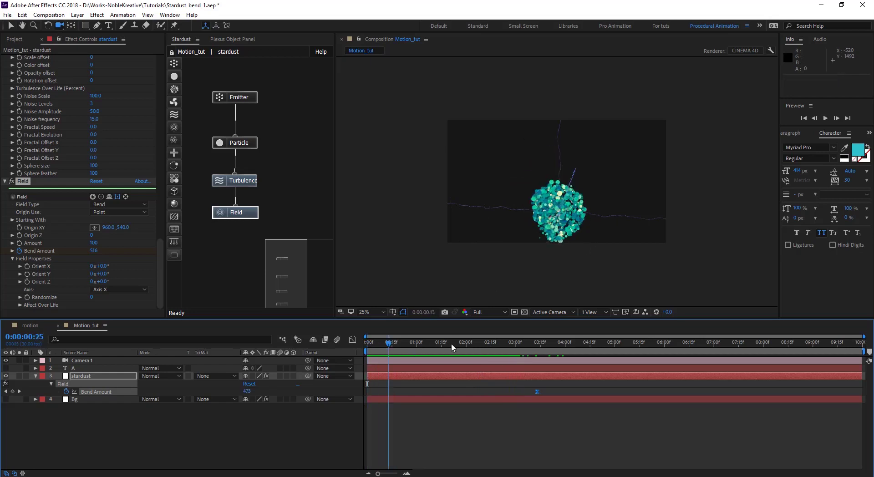
# Step: Stop the preview and retype the A text layer as 'motion', then reselect that layer
pyautogui.click(496, 343)
pyautogui.moveTo(504, 347); pyautogui.dragTo(527, 346)
pyautogui.click(62, 370)
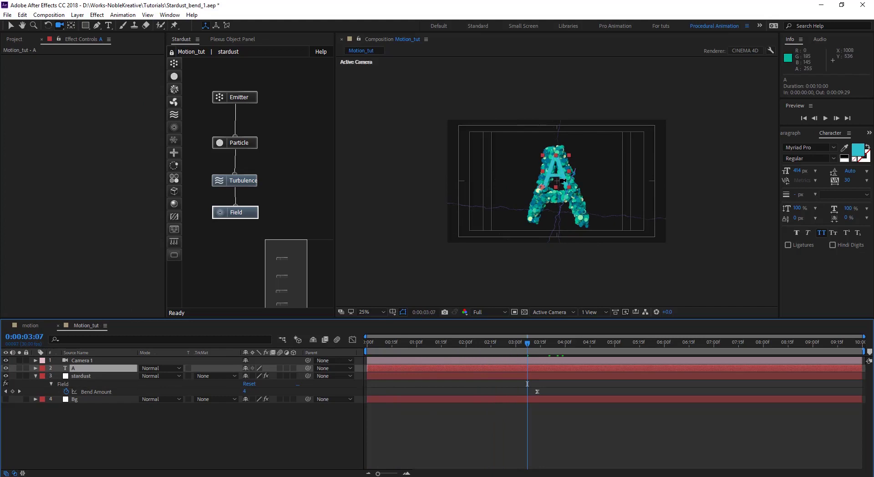
pyautogui.press('t')
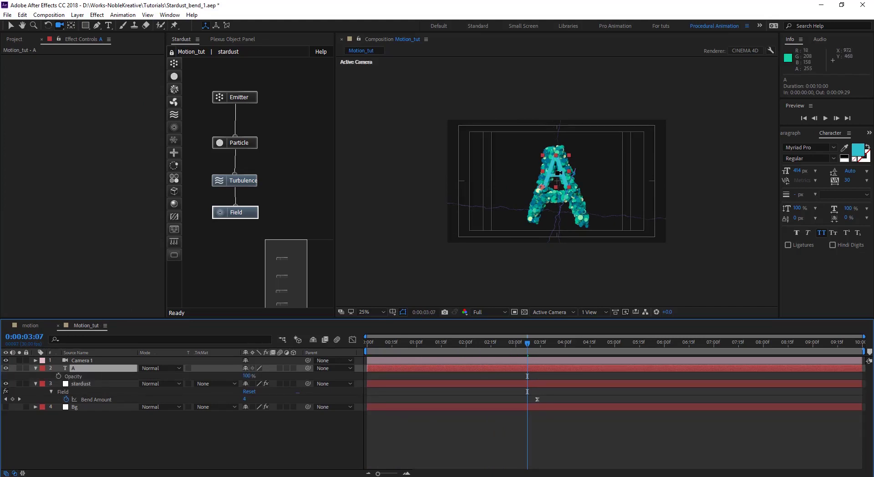
pyautogui.click(107, 27)
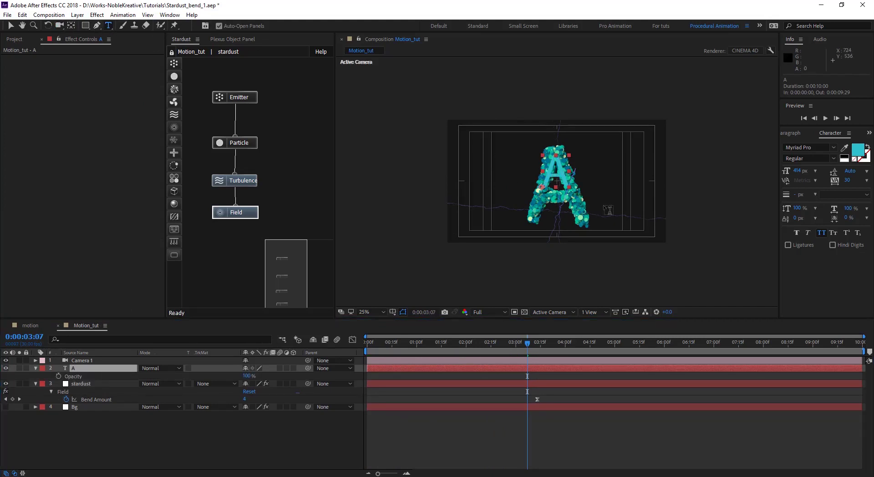
pyautogui.doubleClick(554, 168)
pyautogui.write('motion')
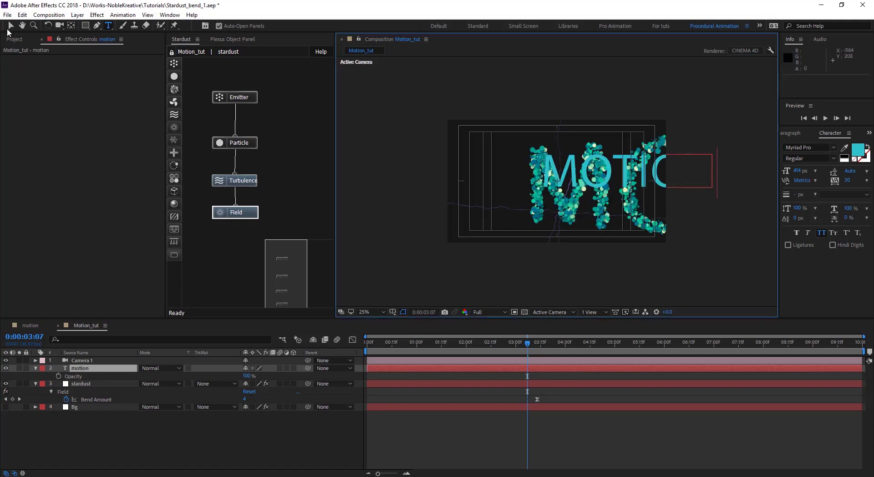
pyautogui.click(9, 26)
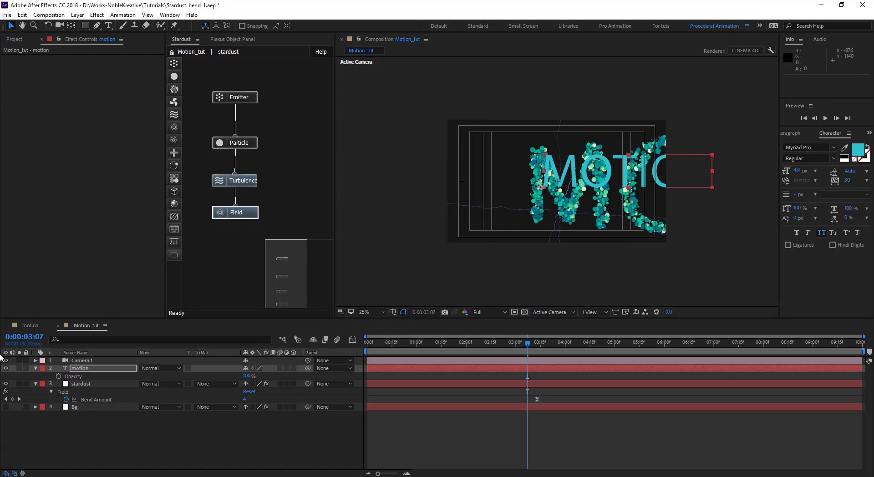
pyautogui.click(104, 386)
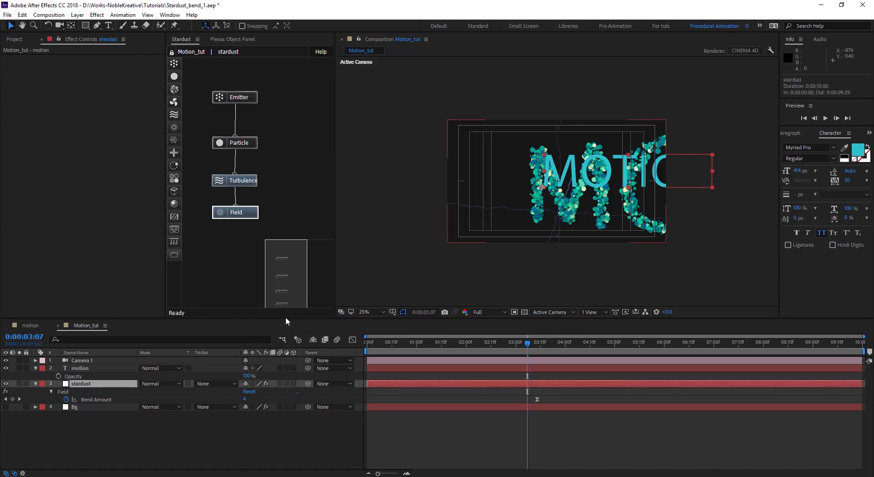
pyautogui.click(90, 369)
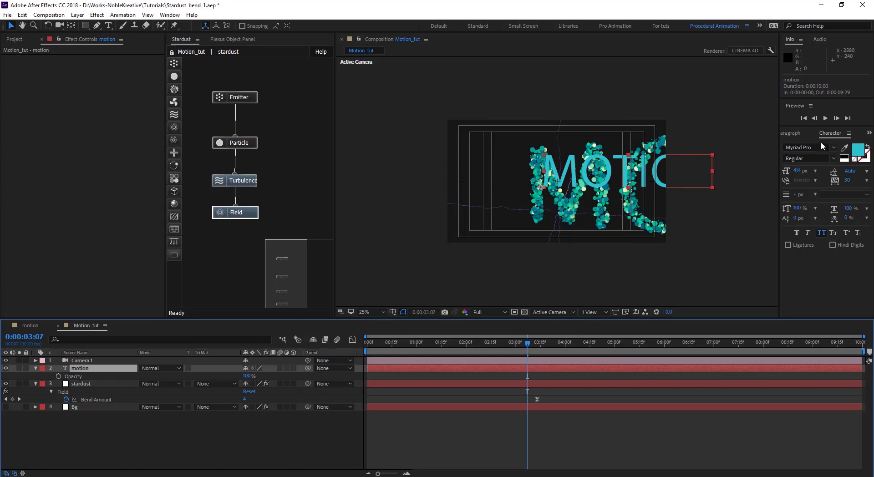
# Step: Try Bold and Orator Std, then set the MOTION text font to Universal Serif
pyautogui.click(834, 149)
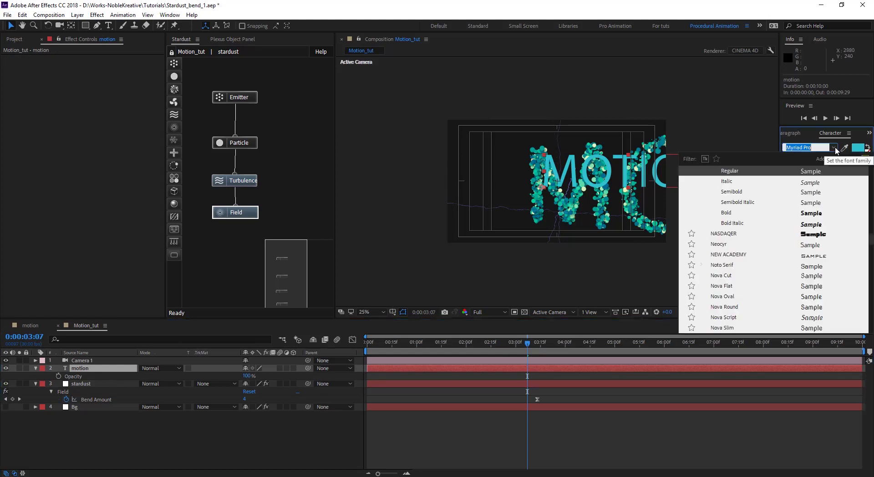
pyautogui.click(805, 214)
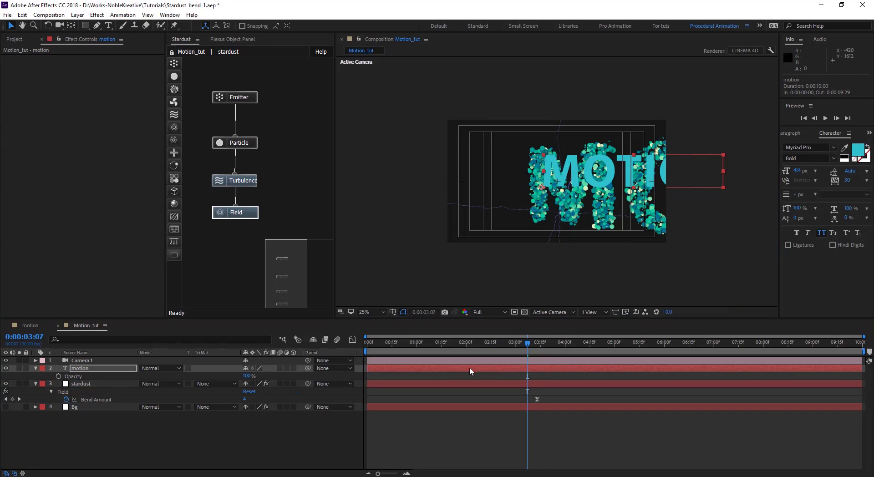
pyautogui.click(834, 150)
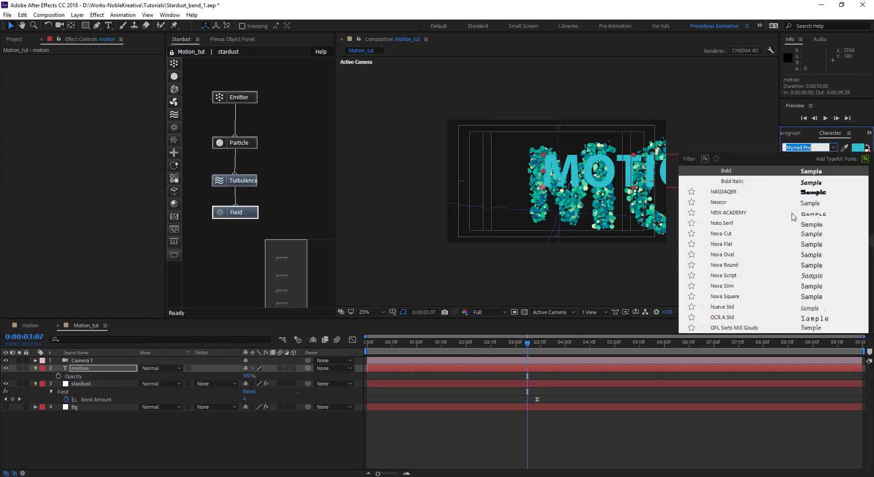
pyautogui.scroll(-3, 779, 256)
pyautogui.click(786, 276)
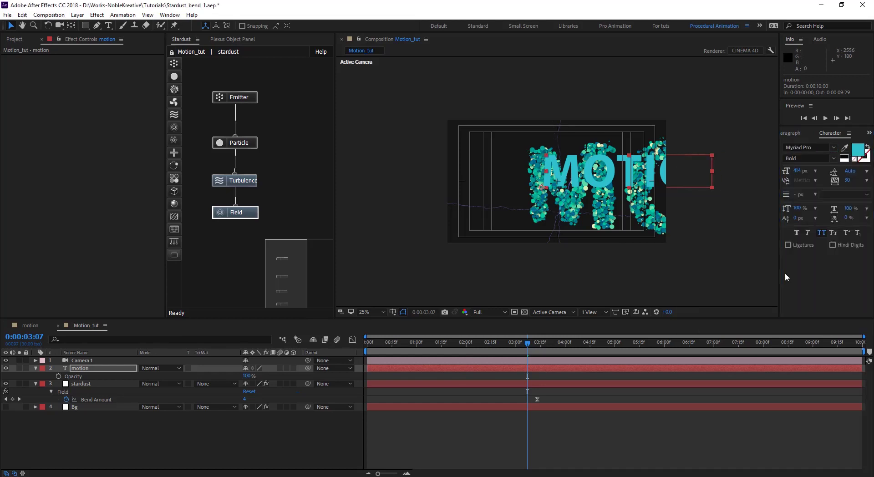
pyautogui.click(833, 151)
pyautogui.click(726, 368)
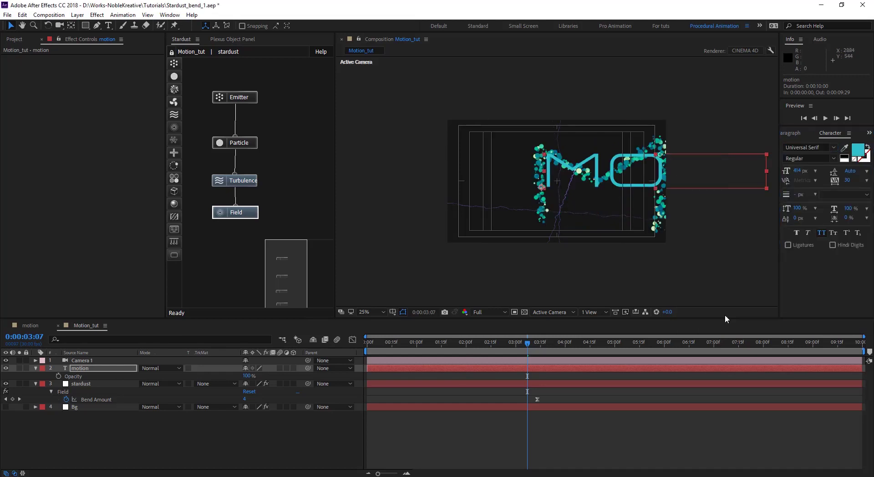
# Step: Hide the plain motion text layer and pull the camera back from the word
pyautogui.click(5, 368)
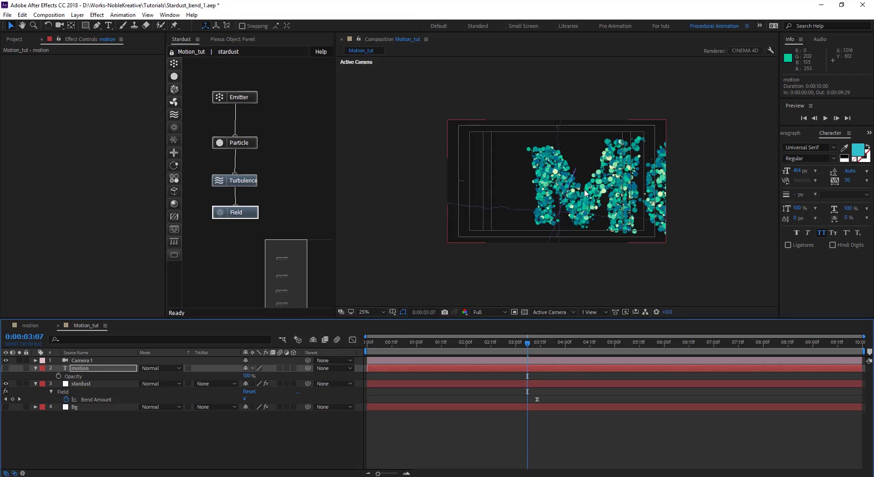
pyautogui.press('c')
pyautogui.moveTo(577, 163); pyautogui.dragTo(637, 187)
# Step: Turn off the safe-area guides, move to about 3 seconds, and orbit to fit all of MOTION
pyautogui.click(440, 341)
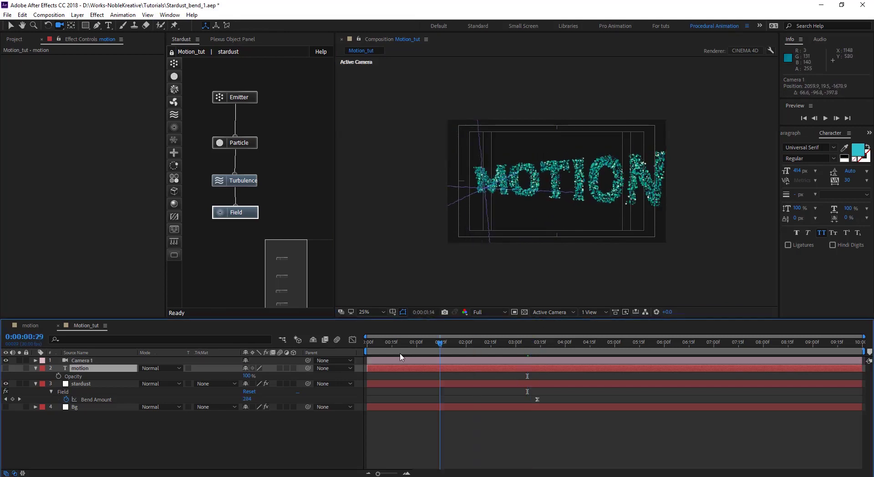
pyautogui.moveTo(401, 356)
pyautogui.mouseDown()
pyautogui.moveTo(367, 357)
pyautogui.moveTo(398, 356)
pyautogui.mouseUp()
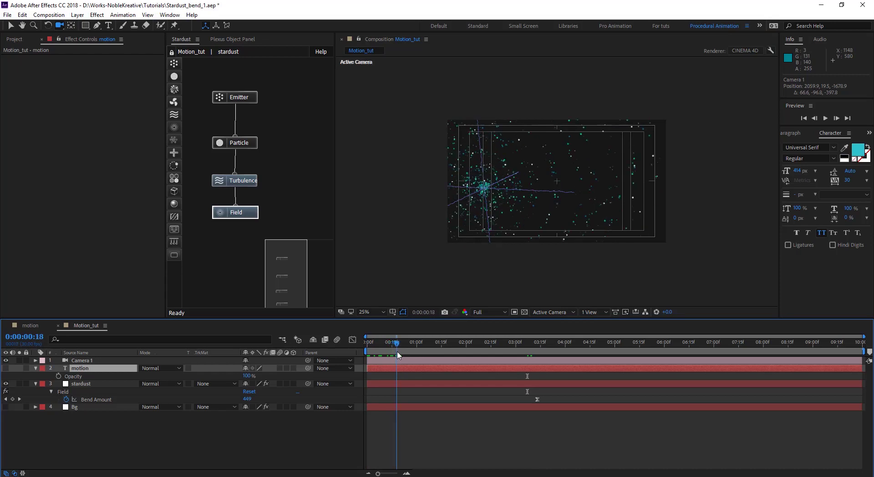
pyautogui.click(394, 313)
pyautogui.click(402, 322)
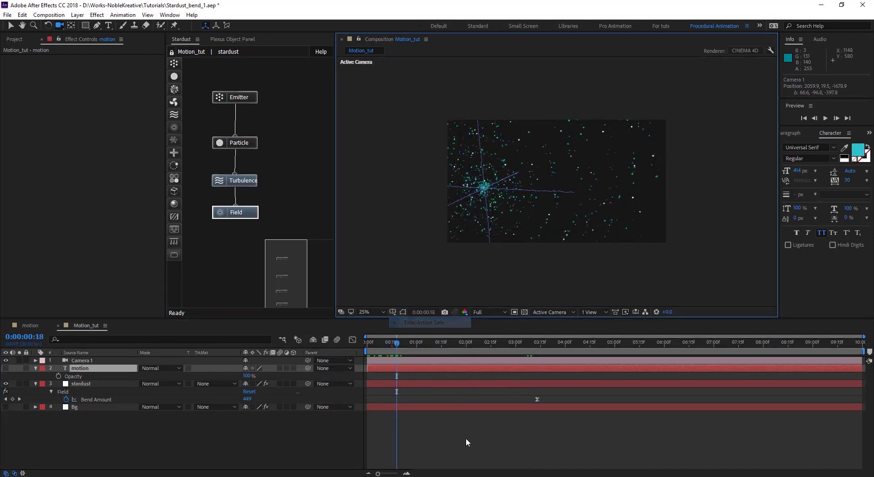
pyautogui.click(221, 435)
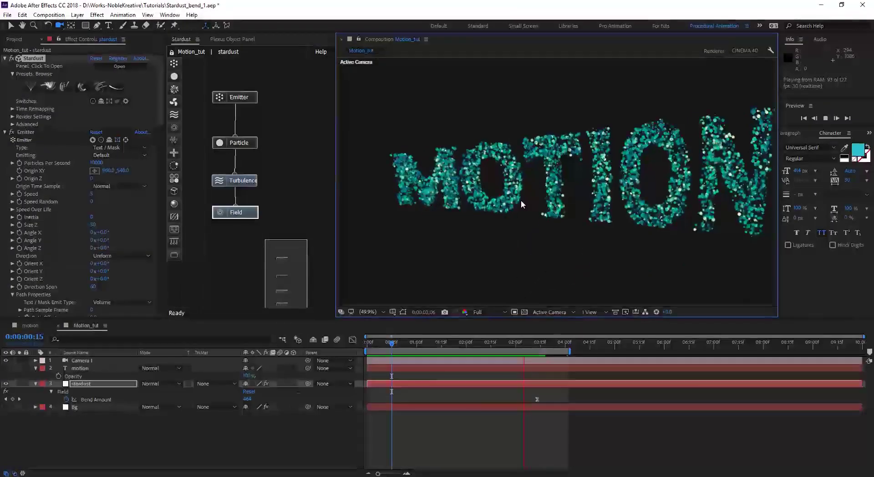
pyautogui.moveTo(400, 347); pyautogui.dragTo(537, 350)
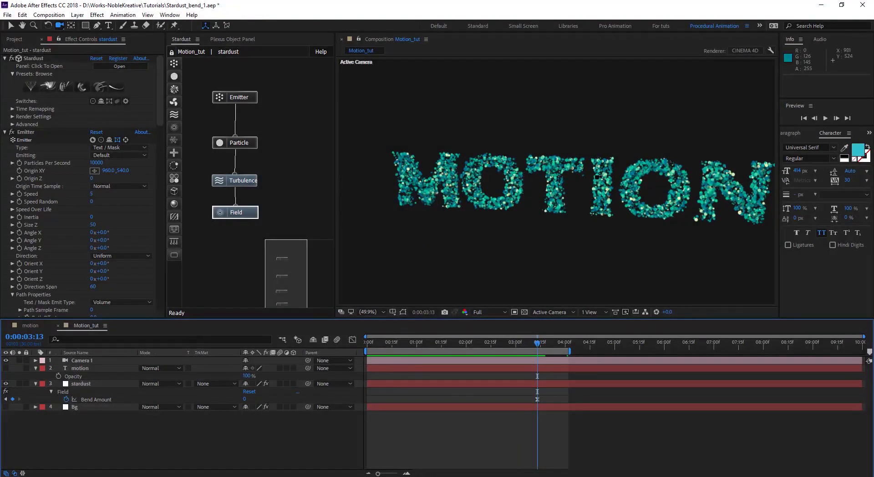
pyautogui.moveTo(598, 178); pyautogui.dragTo(445, 183)
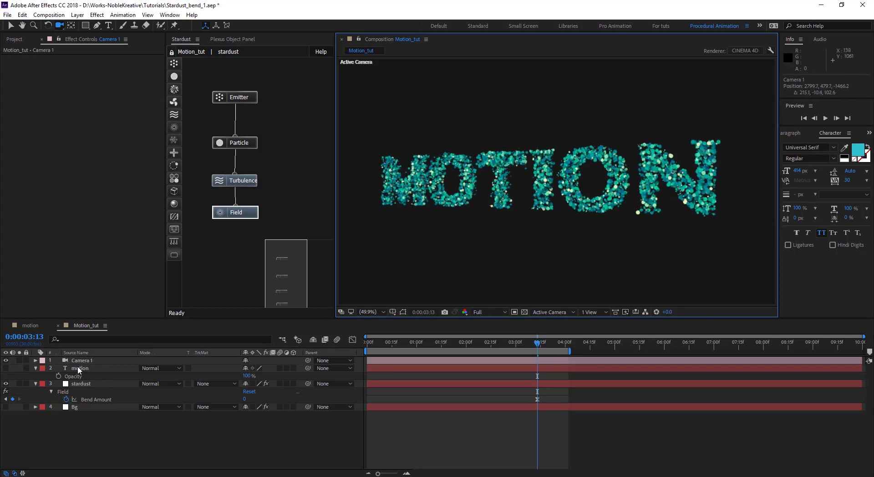
# Step: Tilt the view of MOTION and switch Camera 1's Depth of Field to On
pyautogui.click(108, 402)
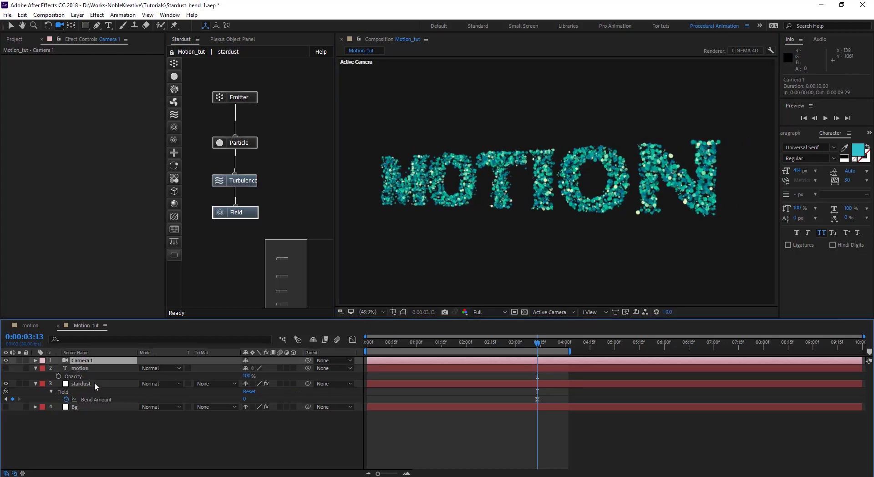
pyautogui.moveTo(575, 146); pyautogui.dragTo(621, 182)
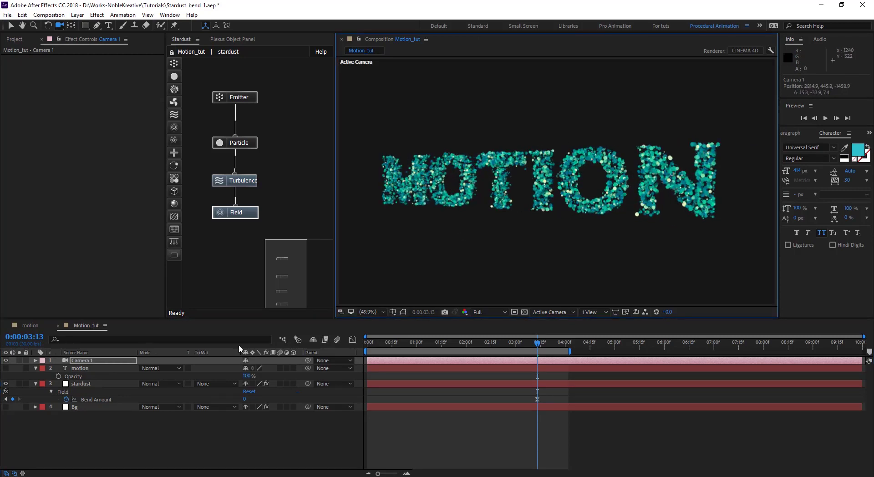
pyautogui.click(35, 360)
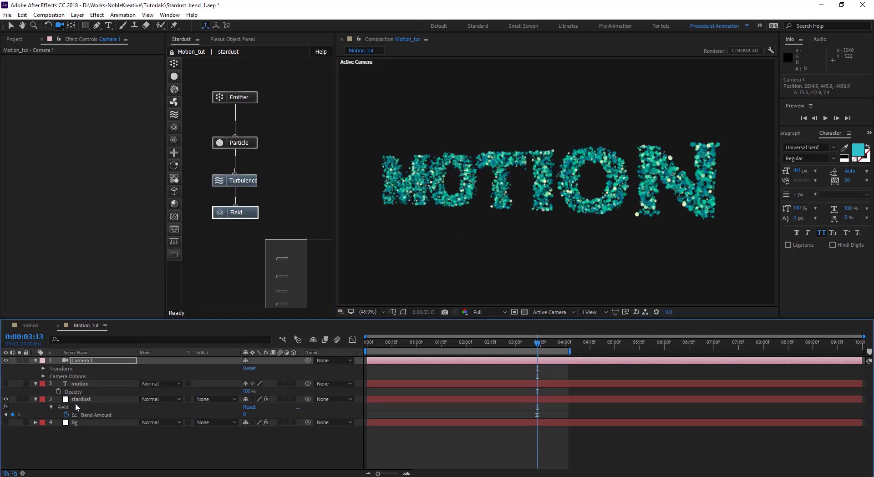
pyautogui.click(43, 377)
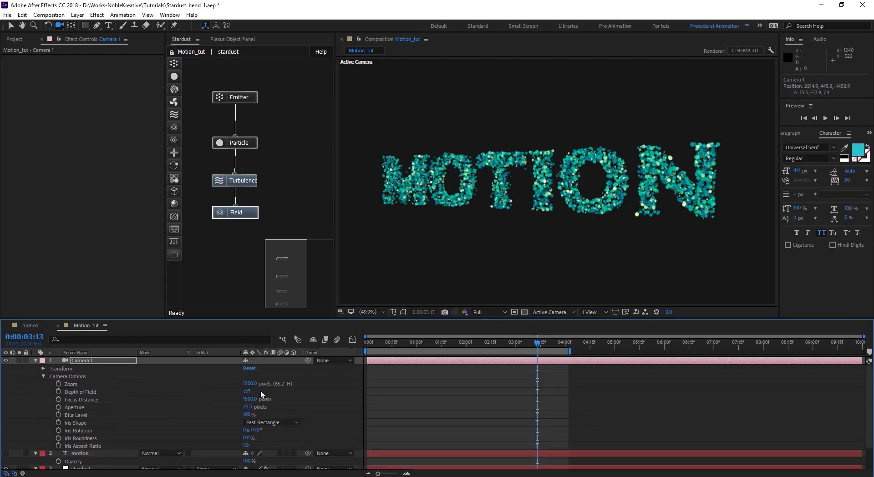
pyautogui.click(247, 392)
# Step: Raise the camera Aperture to about 223.3 pixels and angle the camera so MOTION recedes into blur
pyautogui.moveTo(627, 216); pyautogui.dragTo(665, 180)
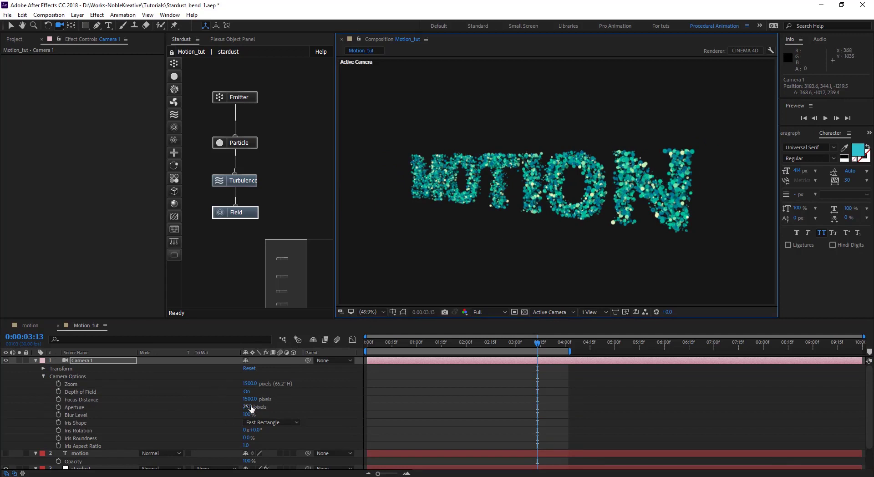
pyautogui.moveTo(252, 408); pyautogui.dragTo(277, 406)
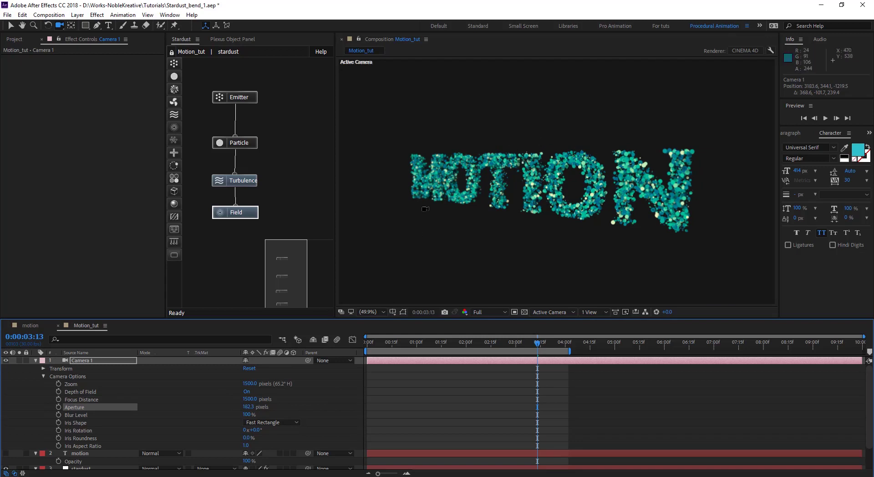
pyautogui.moveTo(521, 185); pyautogui.dragTo(581, 179)
pyautogui.moveTo(249, 407); pyautogui.dragTo(265, 405)
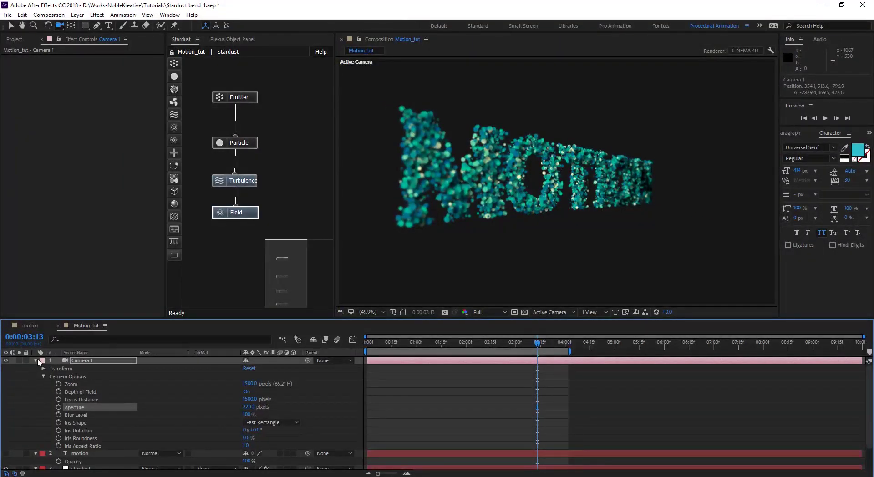
# Step: Collapse Camera 1, show the Bg gradient layer, and preview from 0:00:00:00
pyautogui.click(36, 360)
pyautogui.click(16, 423)
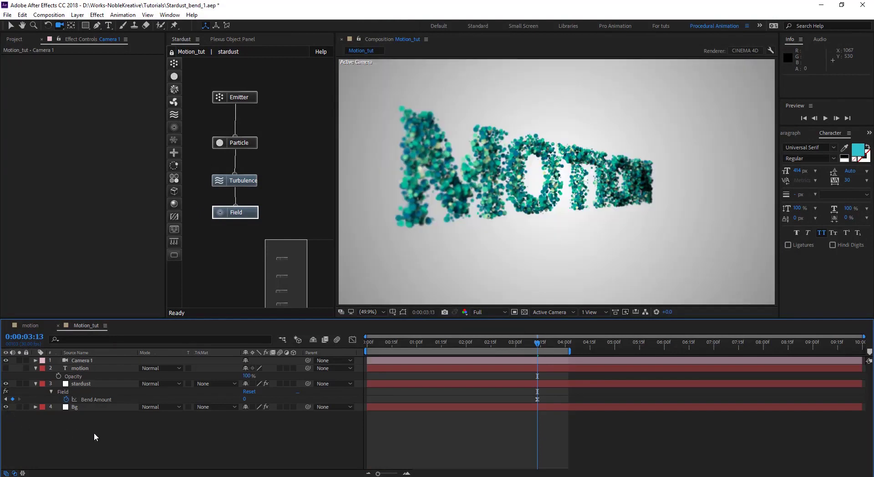
pyautogui.moveTo(536, 348); pyautogui.dragTo(348, 369)
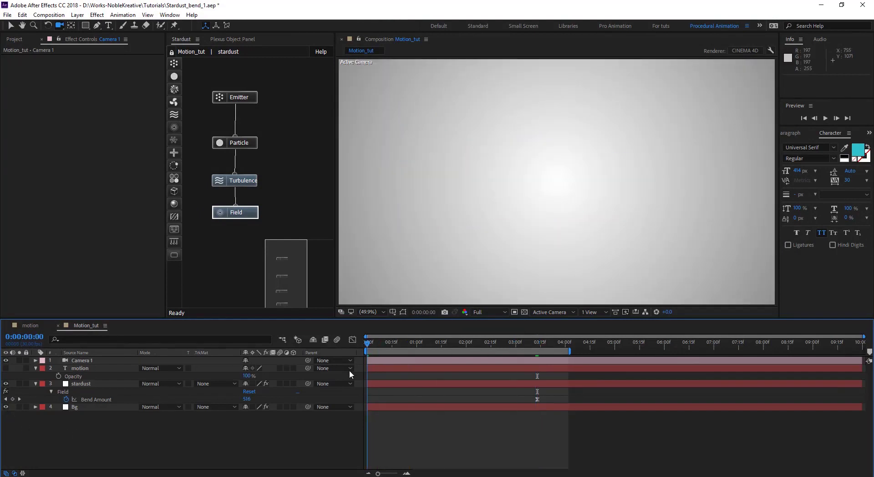
pyautogui.press('space')
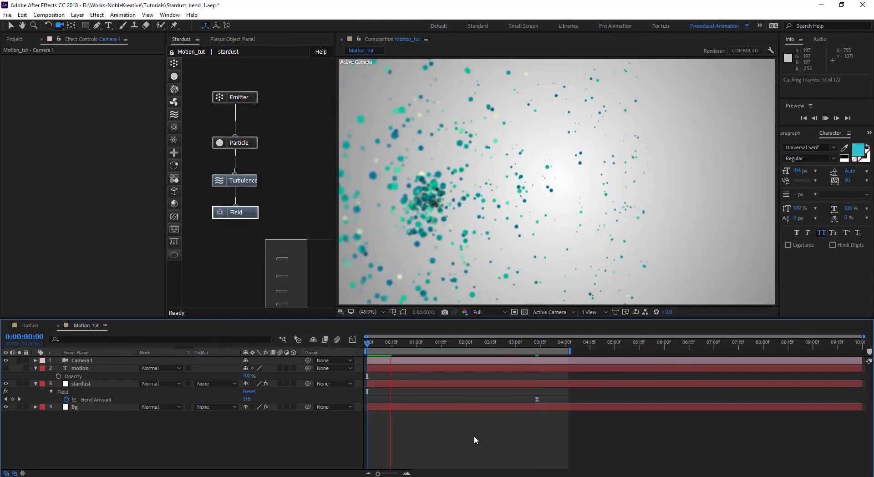